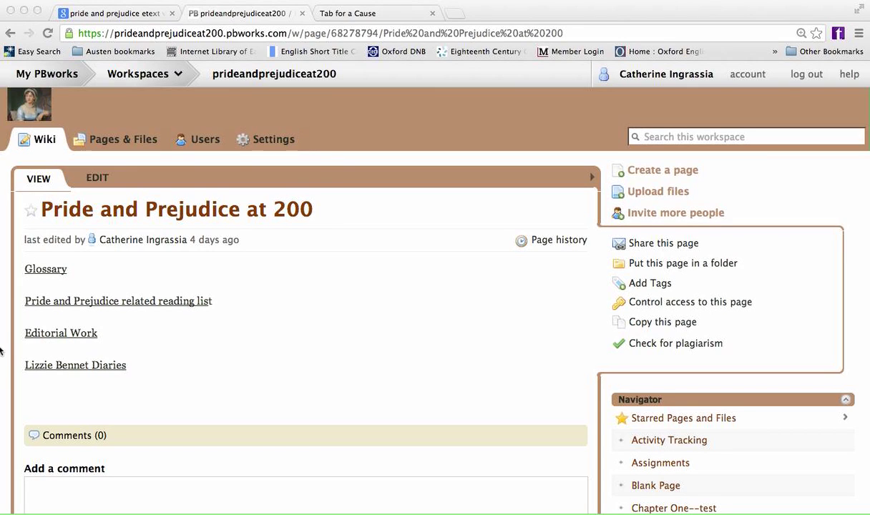
Review the chapter claims on the Editorial Work page and return to the wiki's front page
left_click(68, 336)
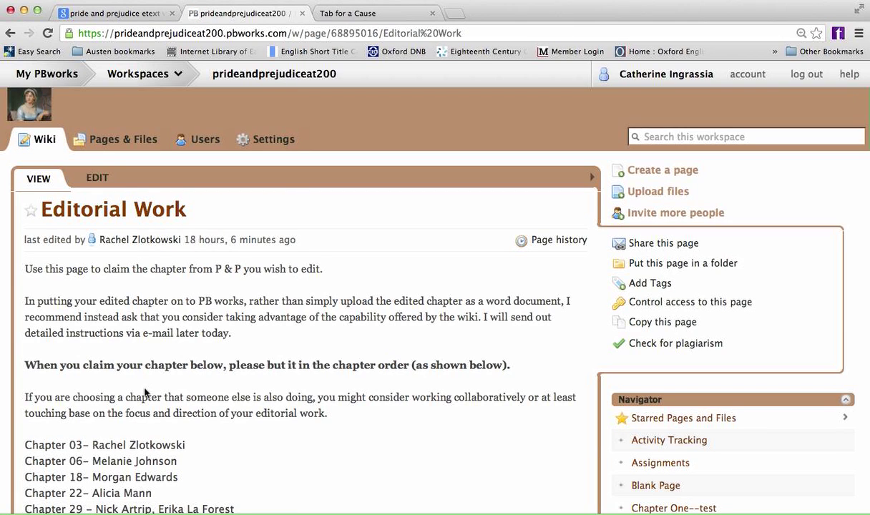
scroll(144, 393, "down", 3)
scroll(145, 388, "down", 2)
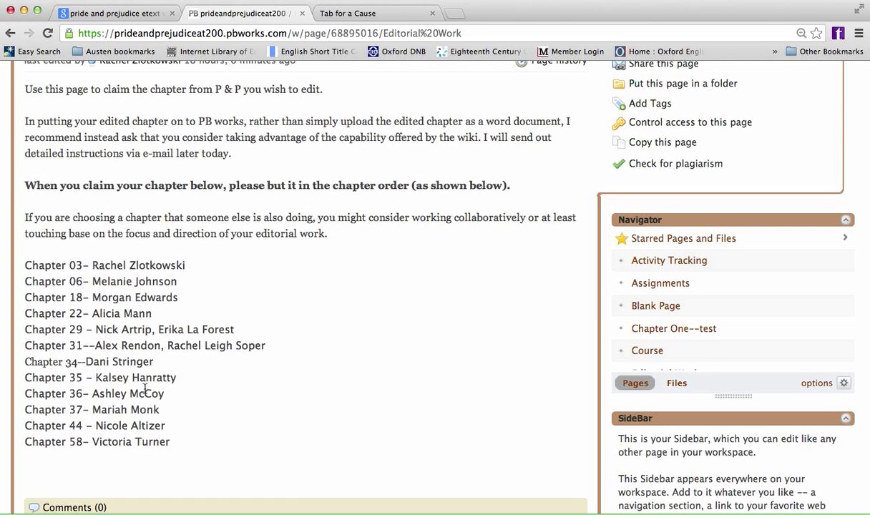
scroll(145, 390, "up", 5)
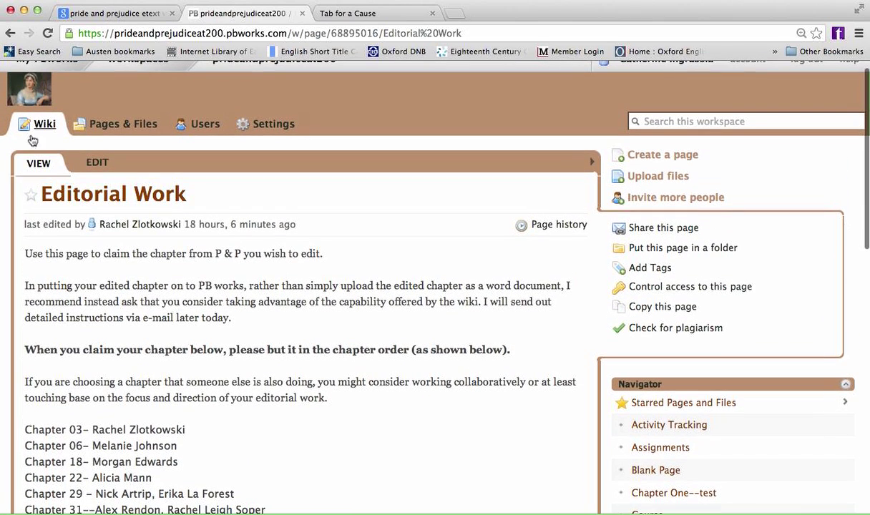
left_click(39, 124)
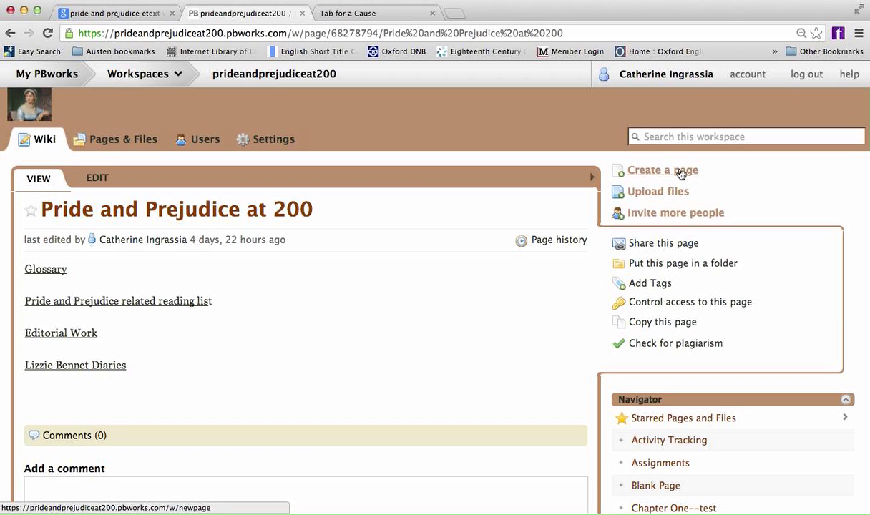
Create a blank wiki page named "Chapter Two--Demo" with default security
left_click(680, 174)
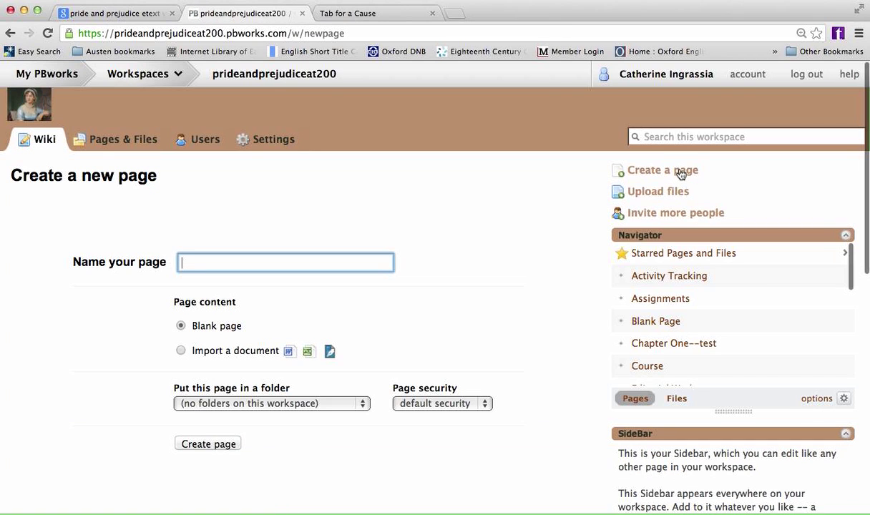
type("Chapter")
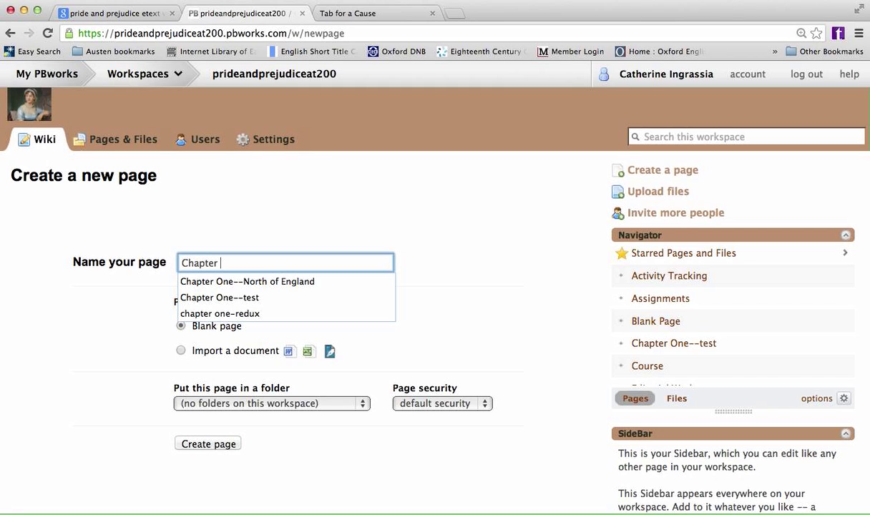
type(" Two--")
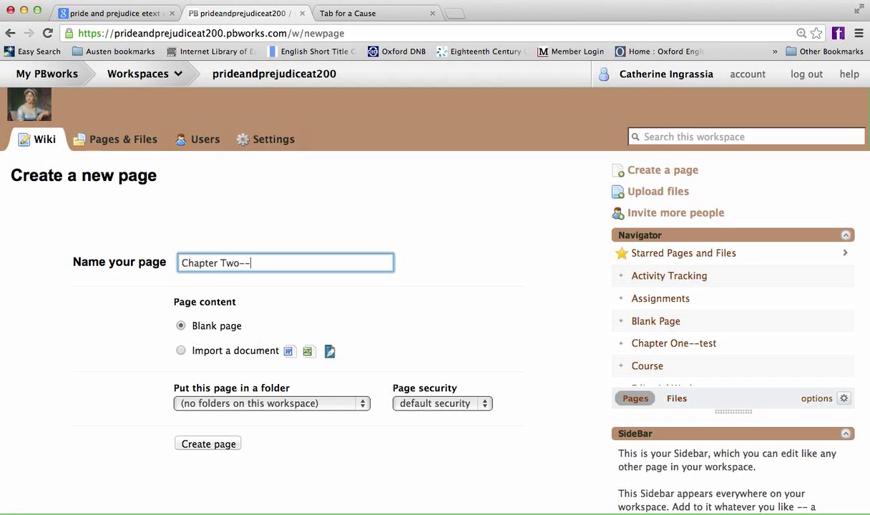
type("Demo")
left_click(207, 445)
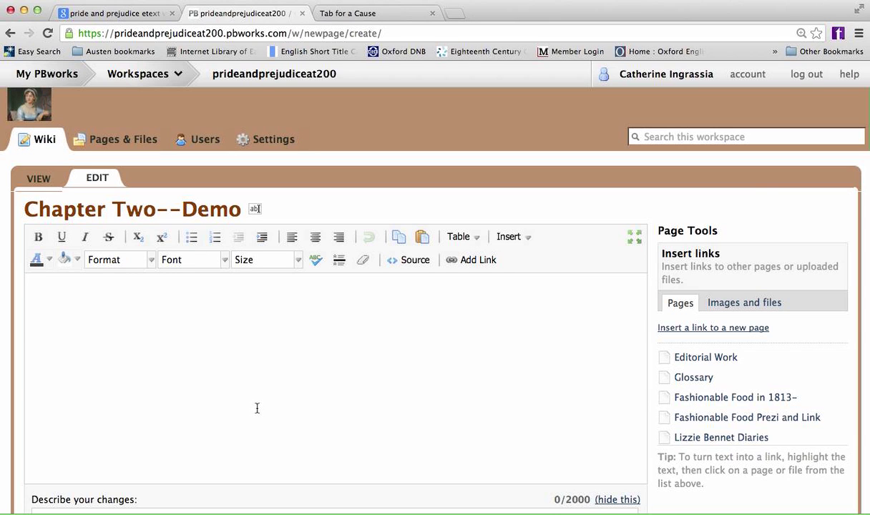
Open Chapter II of Pride and Prejudice from the University of Virginia Electronic Text Center search result
left_click(133, 16)
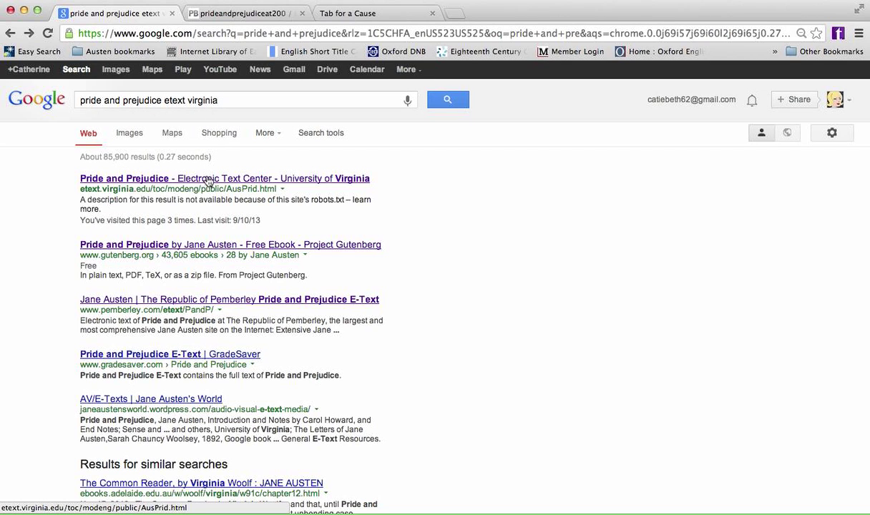
left_click(206, 179)
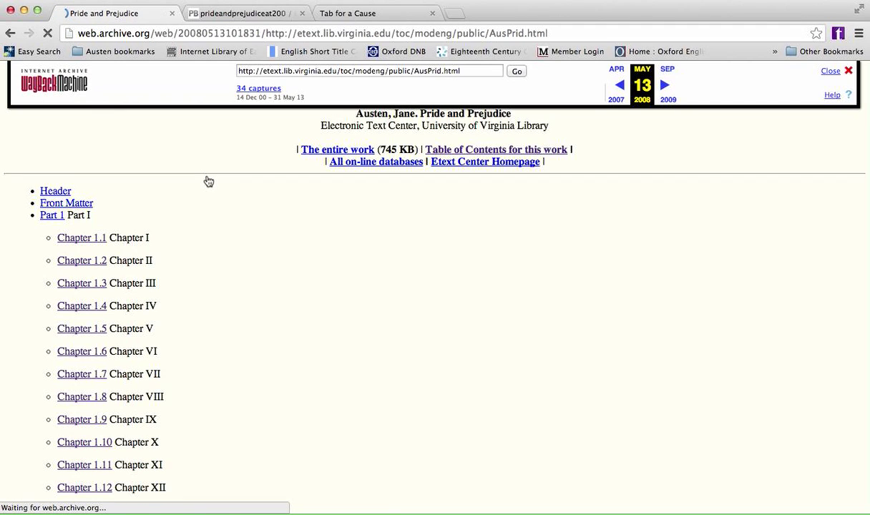
left_click(82, 262)
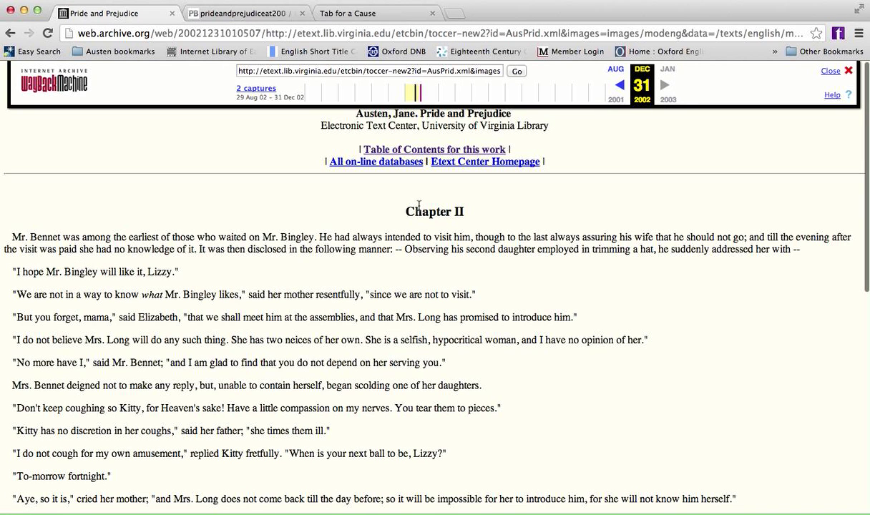
Copy the full Chapter II text, including its heading, from the etext page into the body of the Chapter Two--Demo page
left_click_drag(386, 201, 92, 181)
left_click(611, 492)
left_click(349, 299)
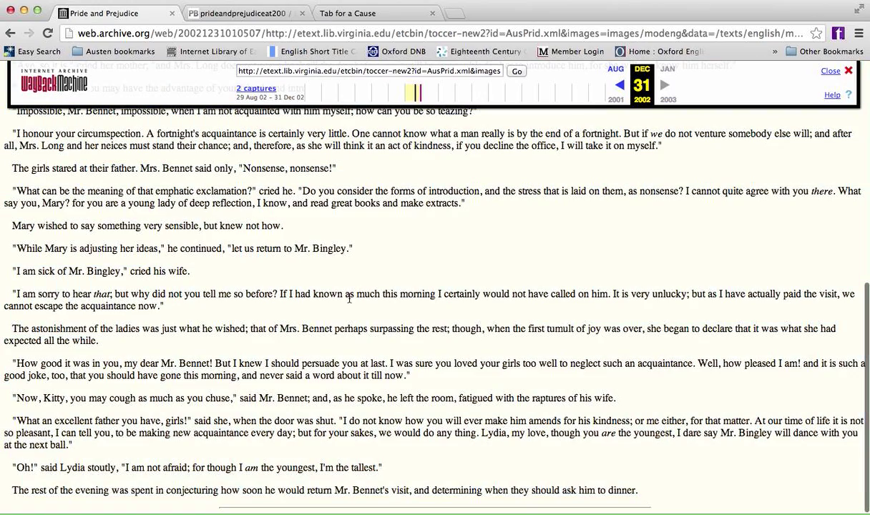
scroll(432, 359, "up", 15)
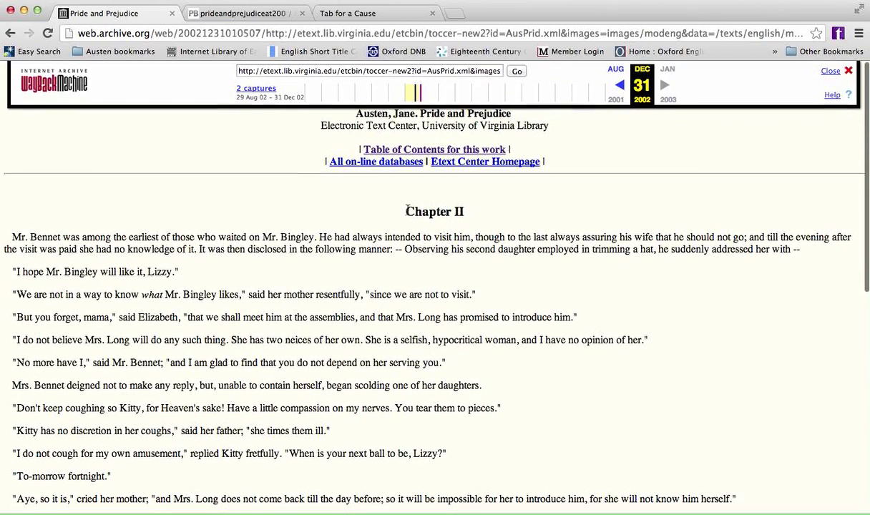
left_click(408, 243)
left_click_drag(408, 243, 642, 495)
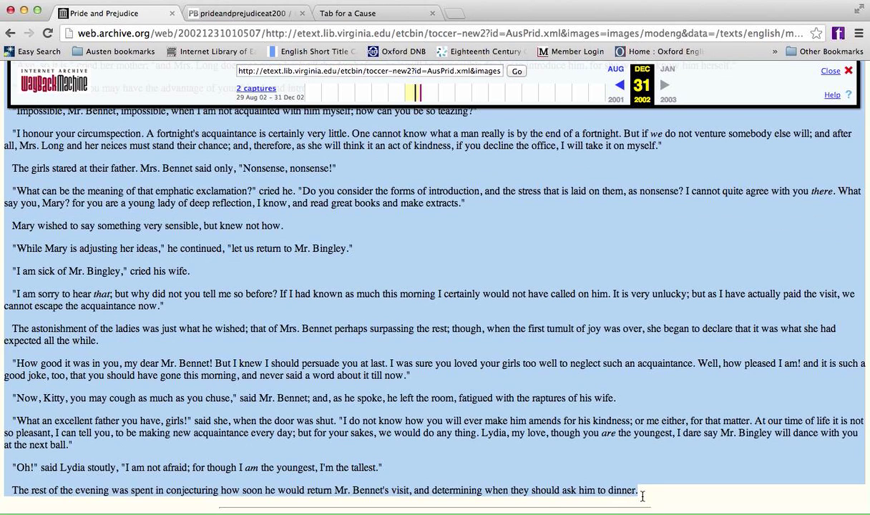
left_click(222, 12)
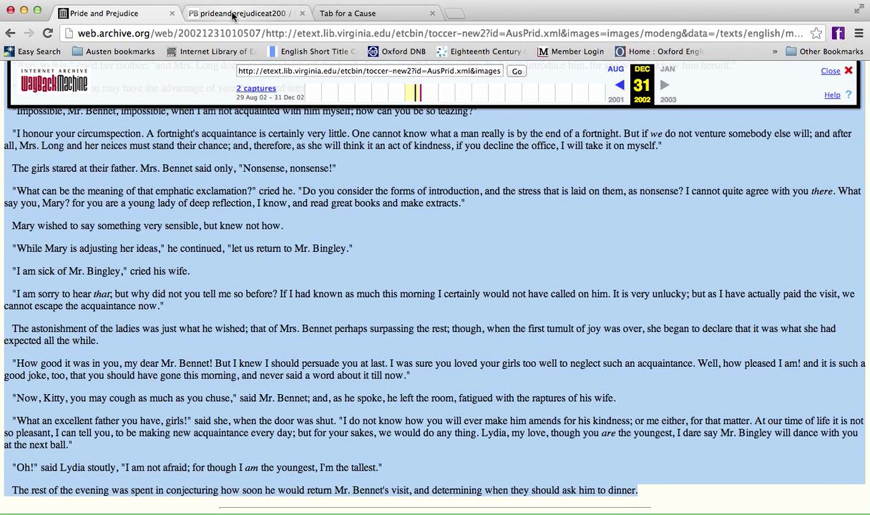
left_click(132, 319)
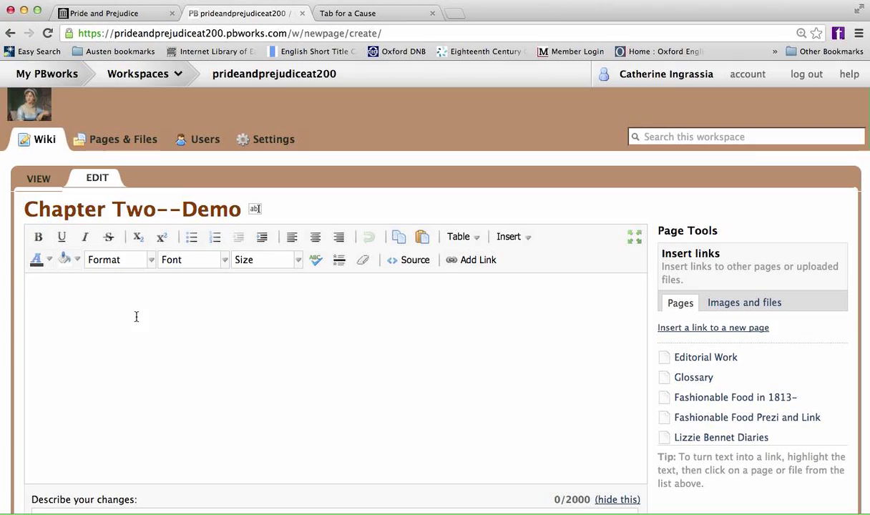
key("super+v")
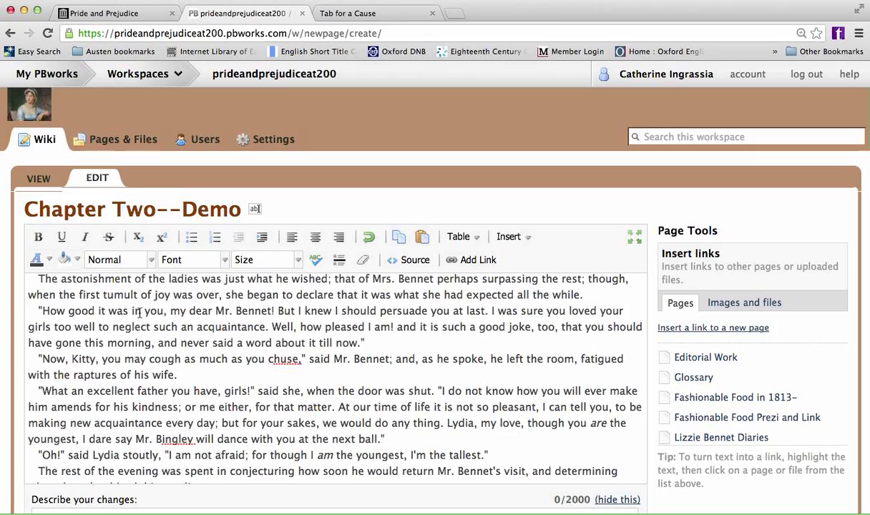
scroll(151, 372, "down", 3)
scroll(151, 372, "up", 15)
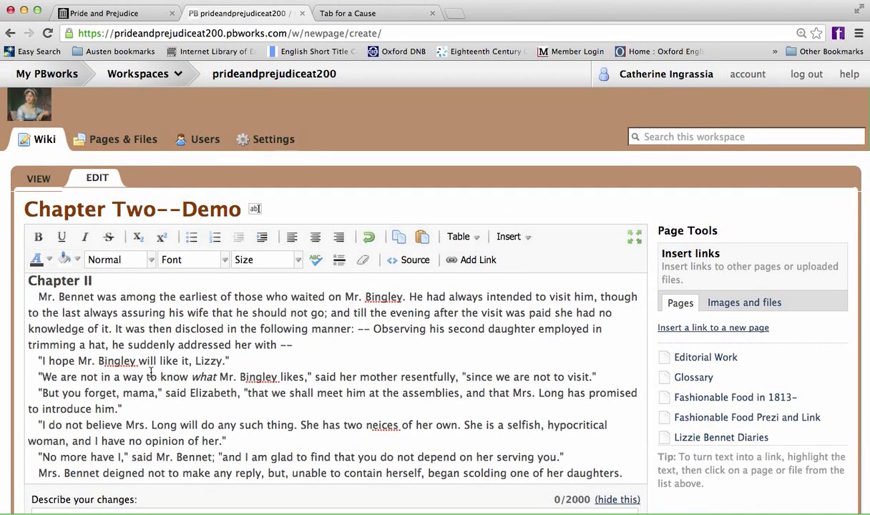
Centre the "Chapter II" heading and set the entire chapter text in the Georgia font
left_click_drag(94, 280, 30, 279)
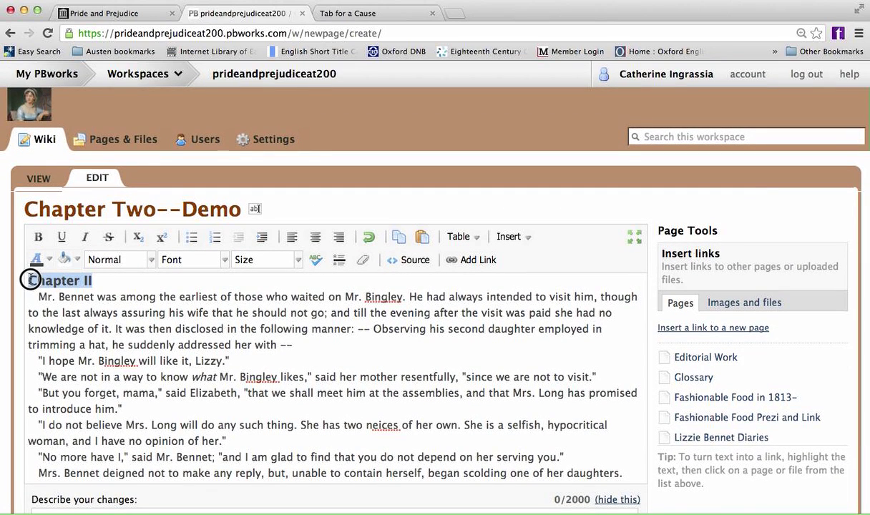
left_click(316, 240)
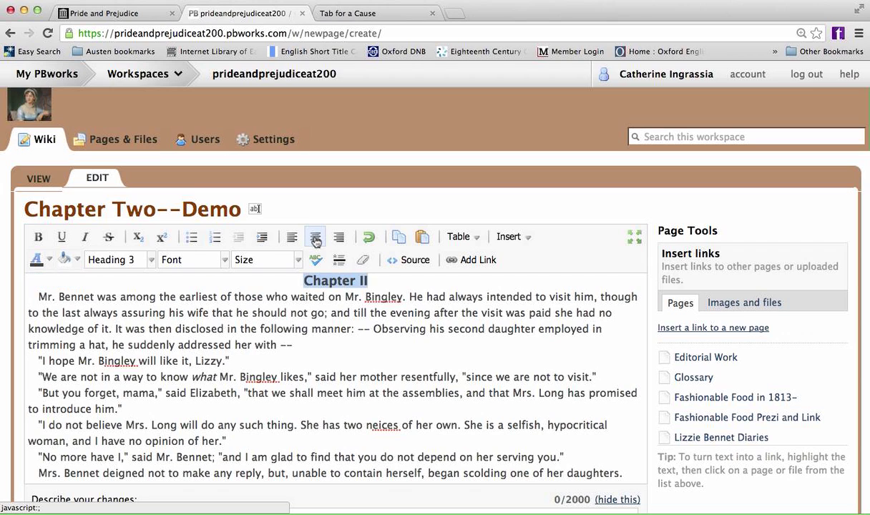
left_click(208, 345)
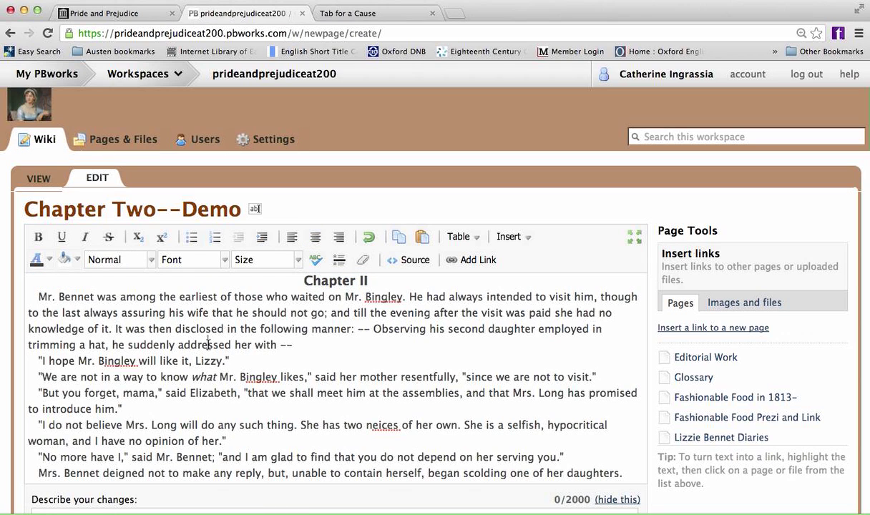
key("super+a")
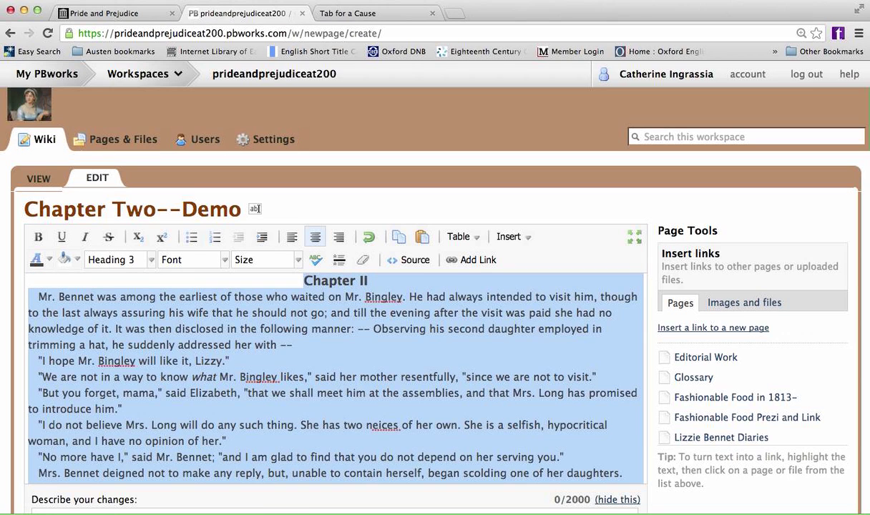
left_click(225, 262)
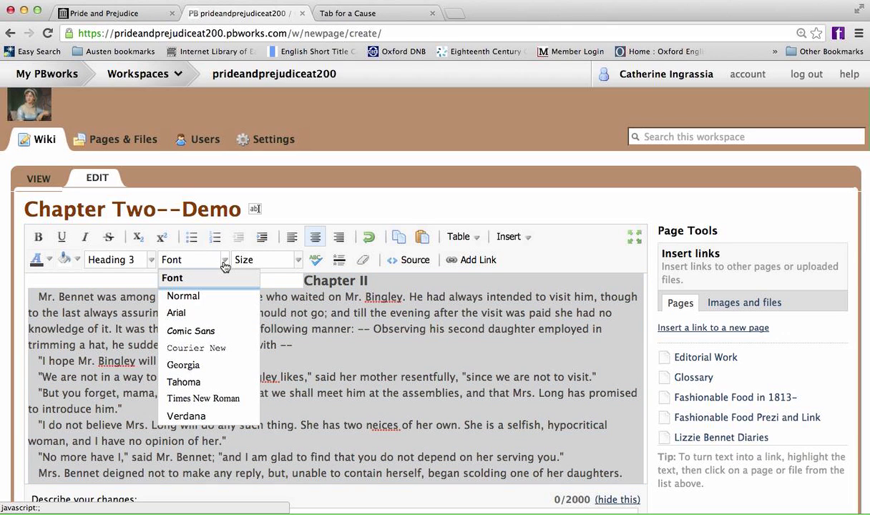
left_click(181, 362)
left_click(207, 376)
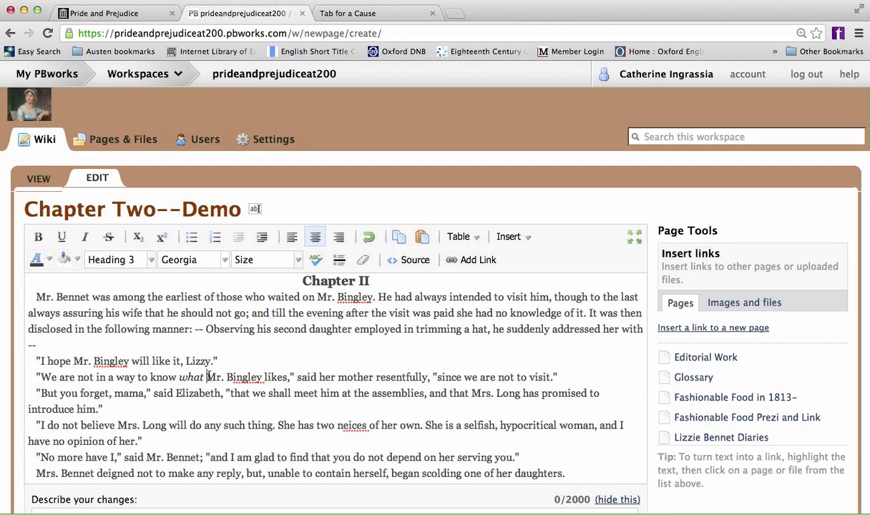
Save the Chapter Two--Demo page while keeping it open for editing
scroll(206, 377, "down", 15)
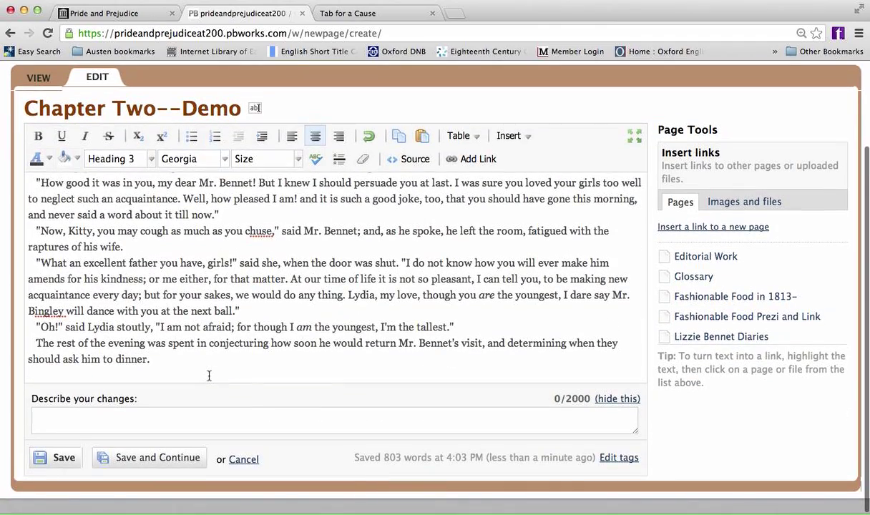
scroll(204, 373, "up", 1)
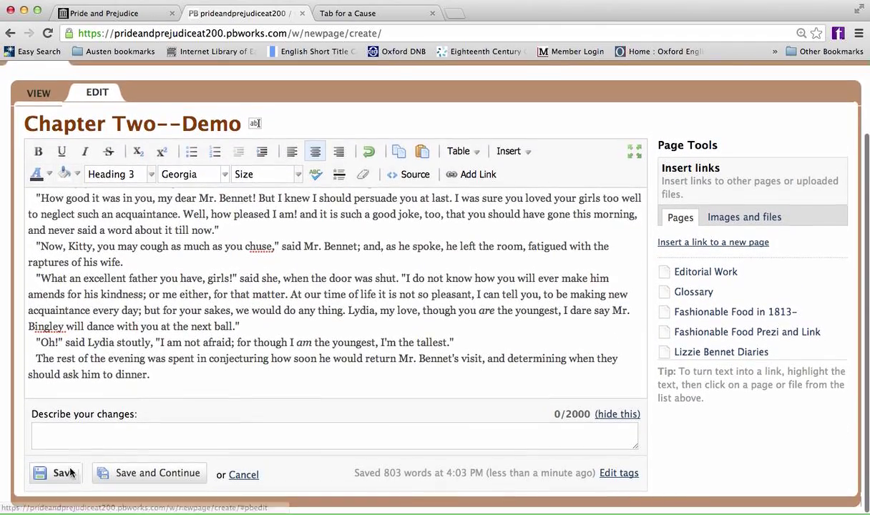
left_click(145, 475)
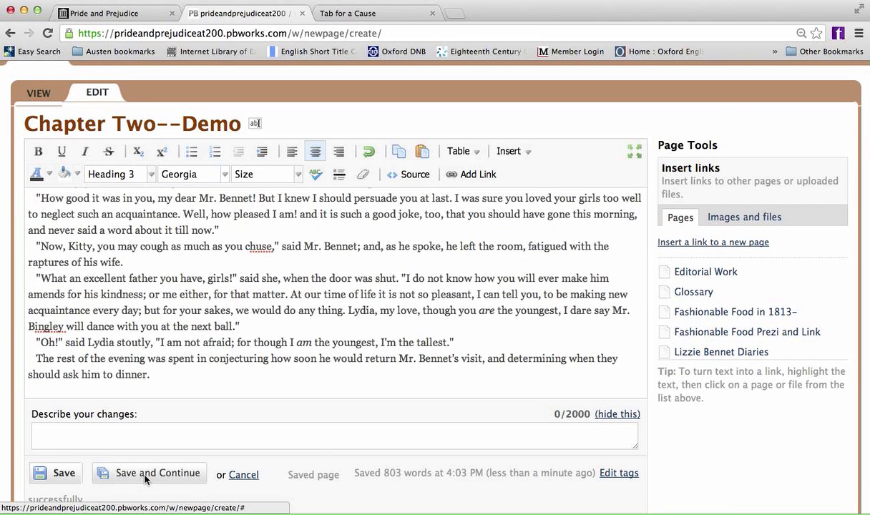
Look over the formatted chapter text, save the page and leave editing mode
scroll(227, 242, "up", 10)
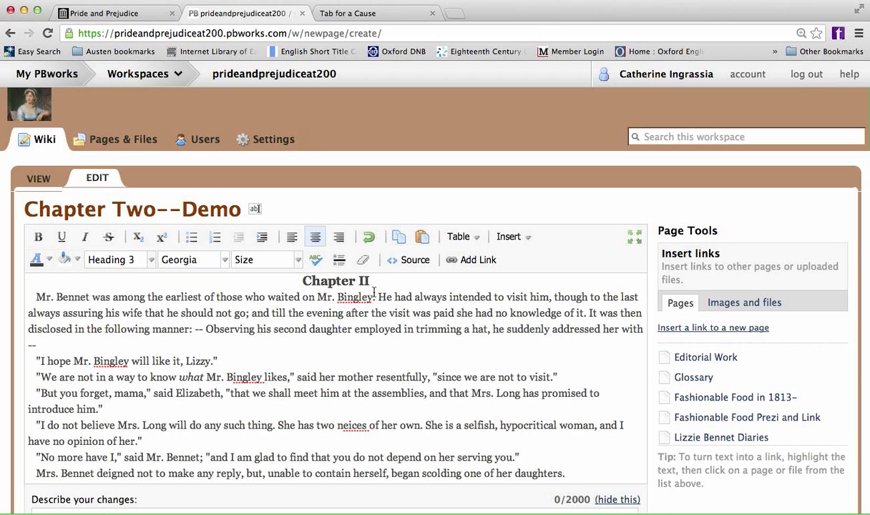
scroll(326, 310, "down", 5)
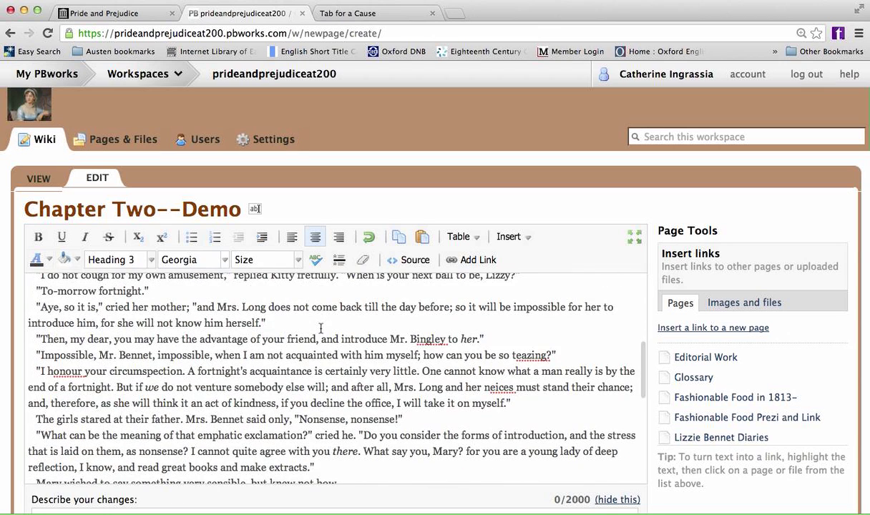
scroll(320, 328, "down", 10)
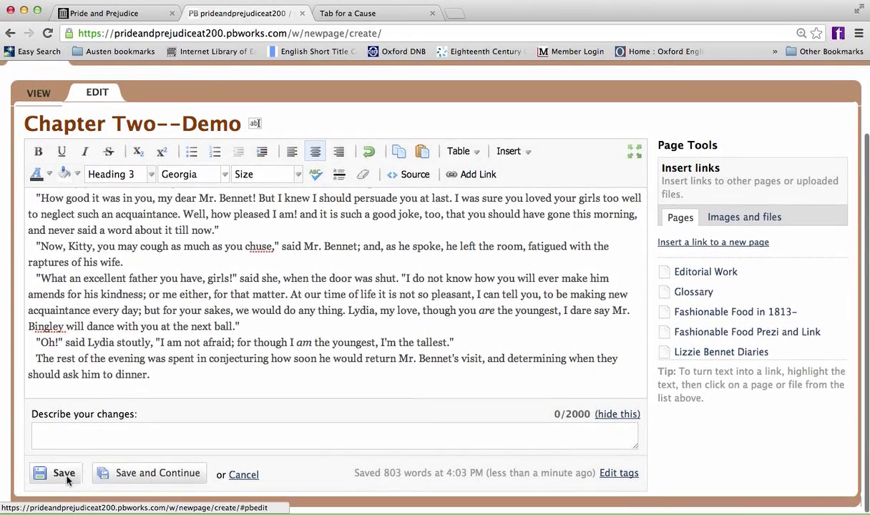
left_click(66, 478)
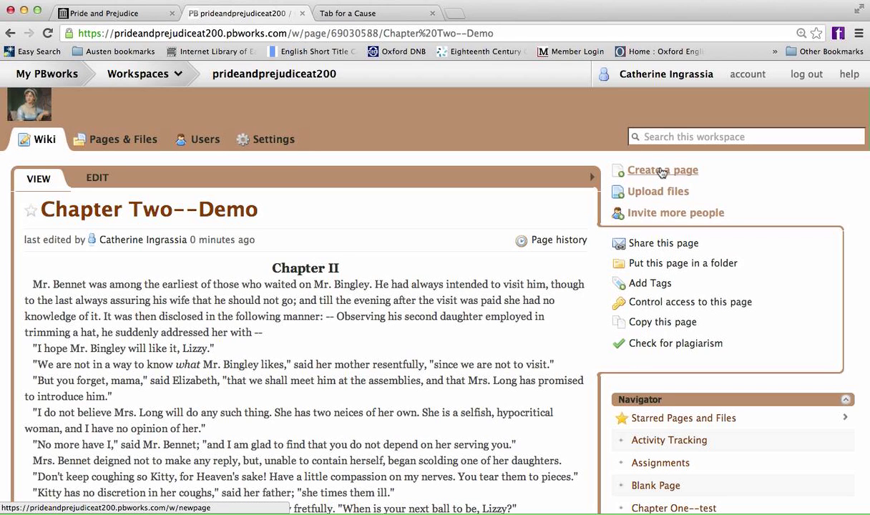
Create another blank wiki page named "Introduction-Chapter Two" with default security
left_click(661, 172)
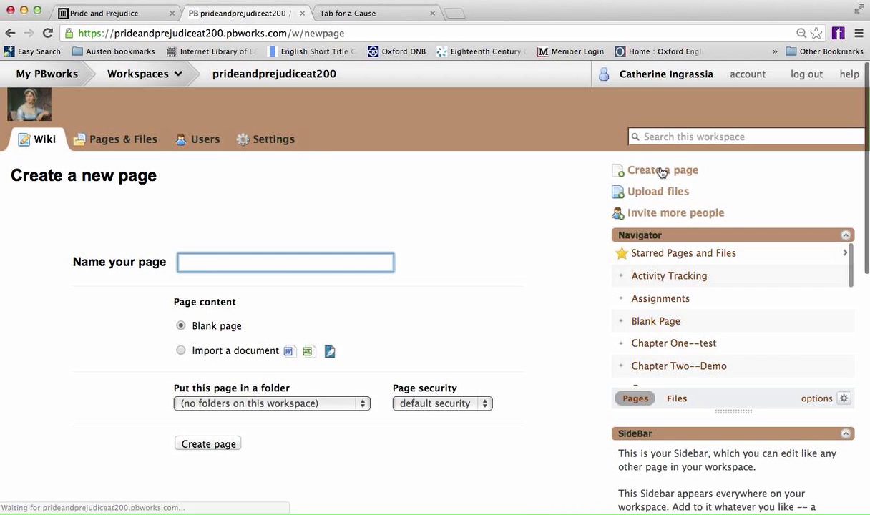
type("In")
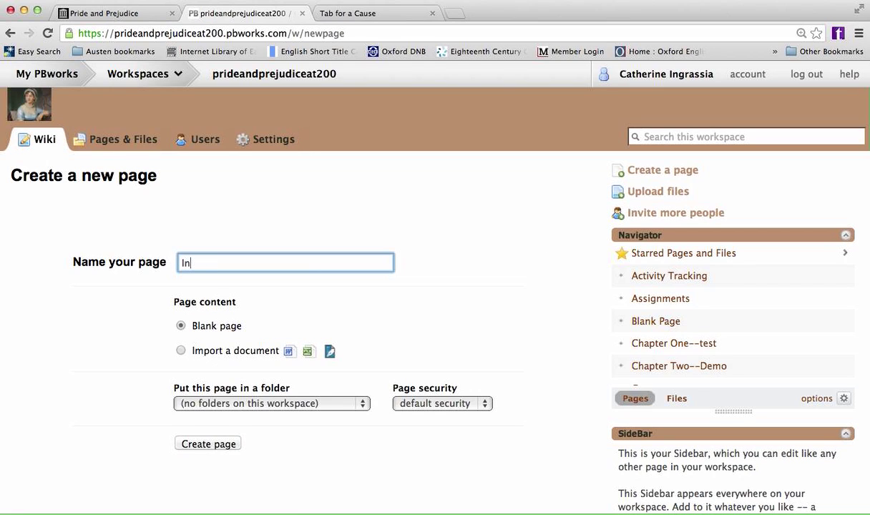
type("gtroduction-Chapter Two")
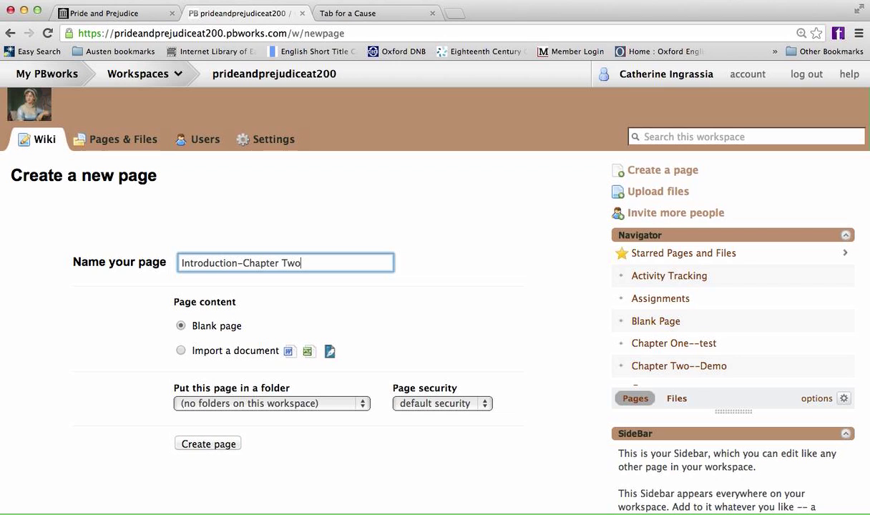
left_click(211, 444)
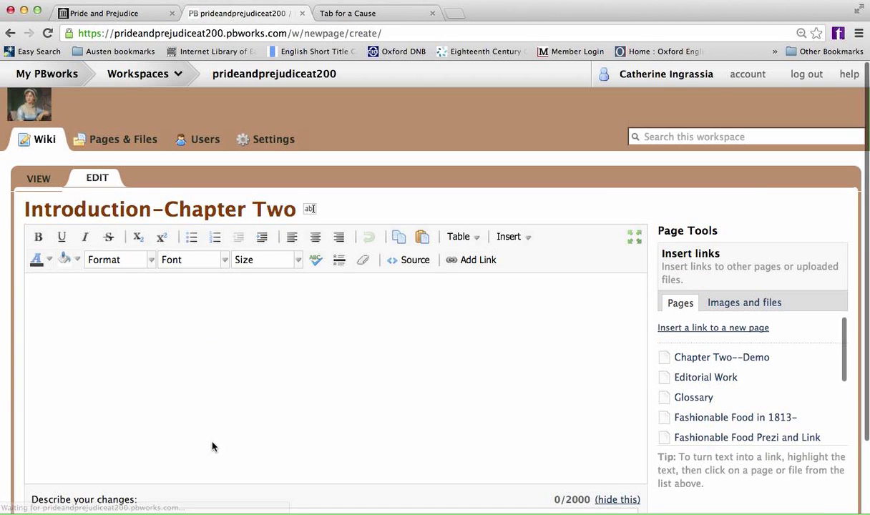
Write "This will be my introduction to chapter two." on the Introduction-Chapter Two page and save it
type("This will b the")
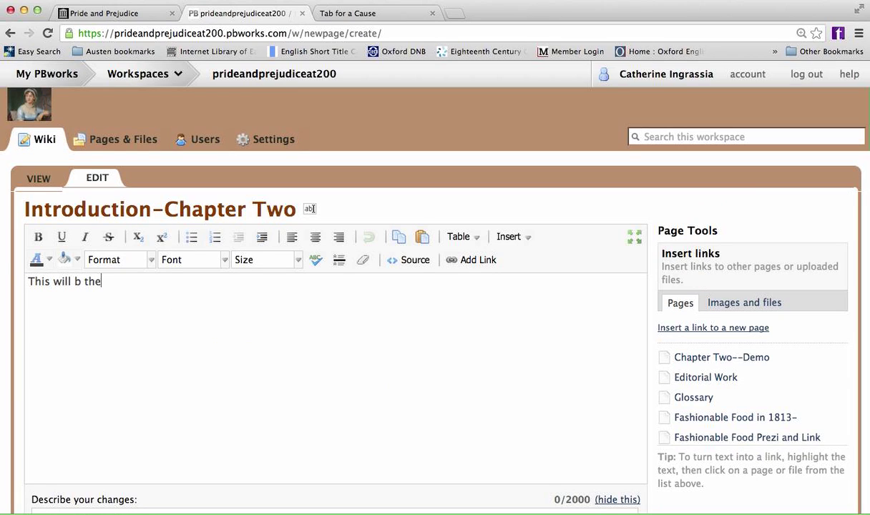
key("BackSpace")
type("my introdu")
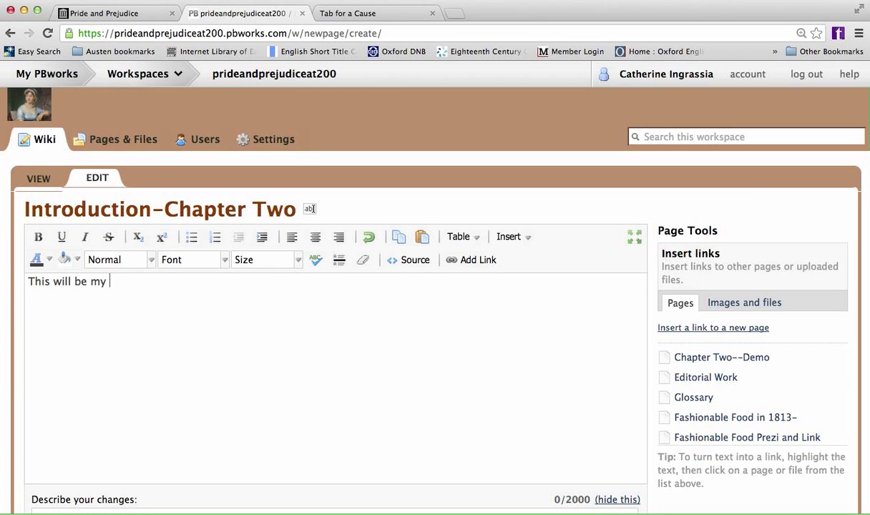
type("ction to chapter two.")
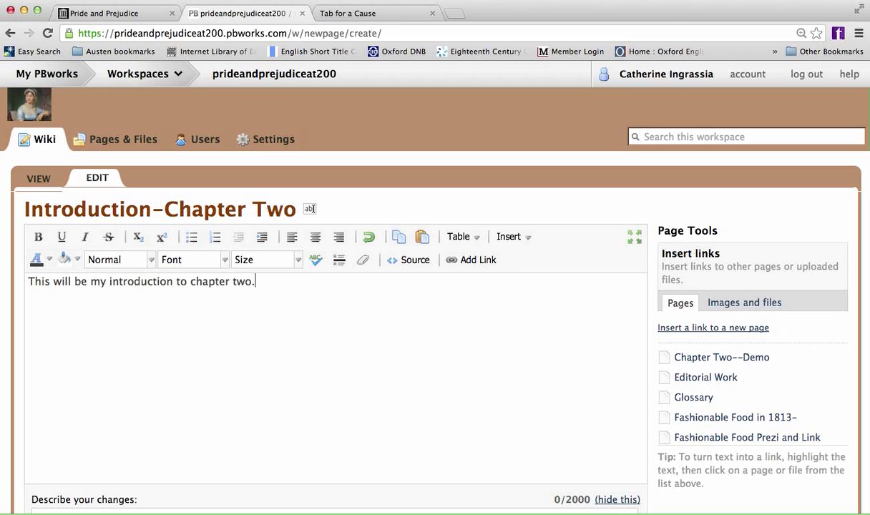
scroll(133, 447, "down", 3)
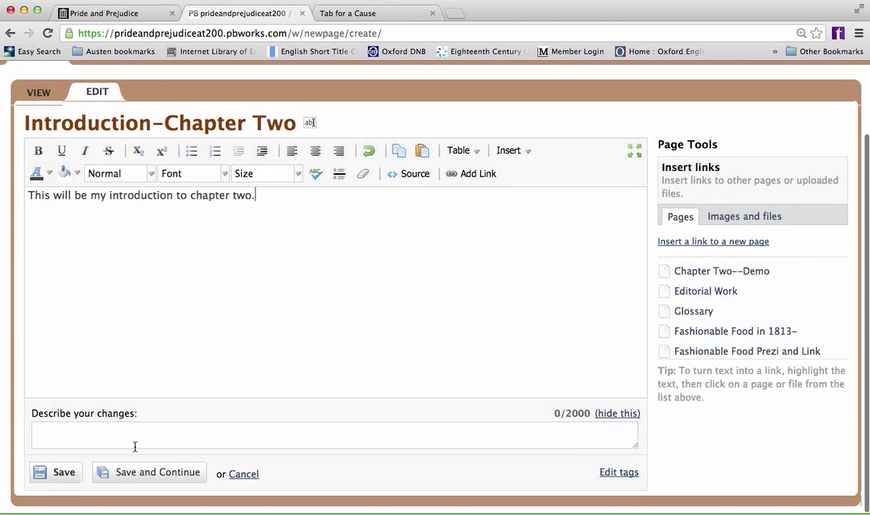
left_click(70, 476)
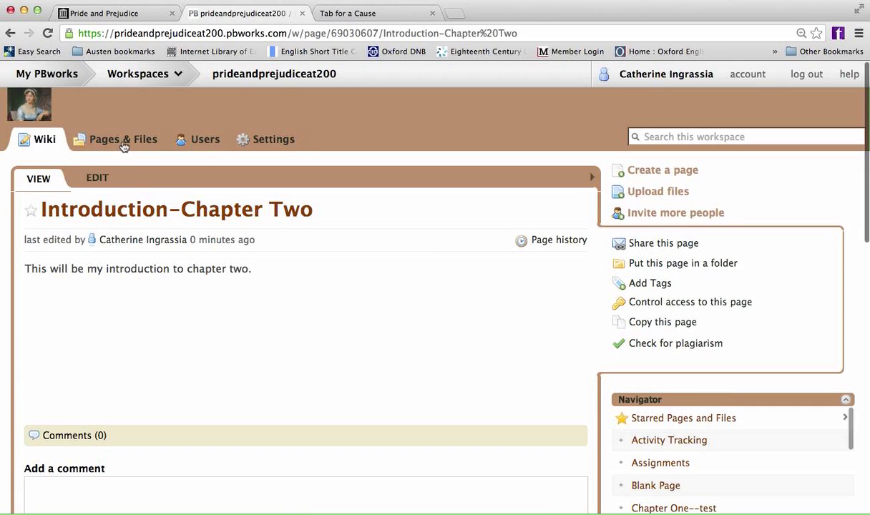
Find the Chapter Two--Demo page in the workspace's listing of pages and files and open it for editing
left_click(123, 143)
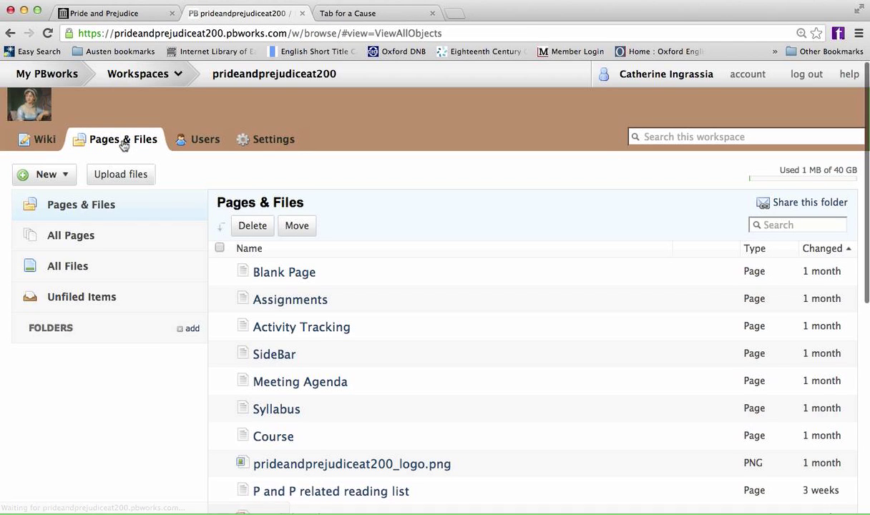
scroll(356, 392, "down", 5)
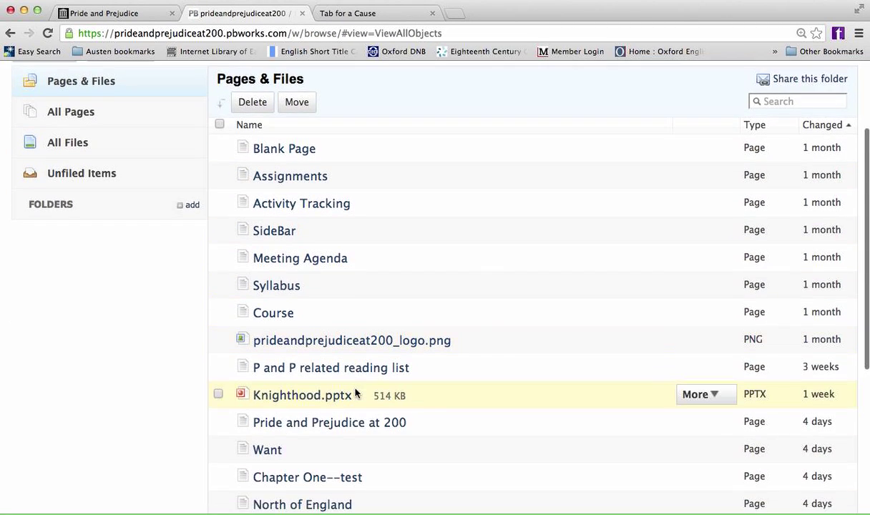
scroll(355, 392, "down", 2)
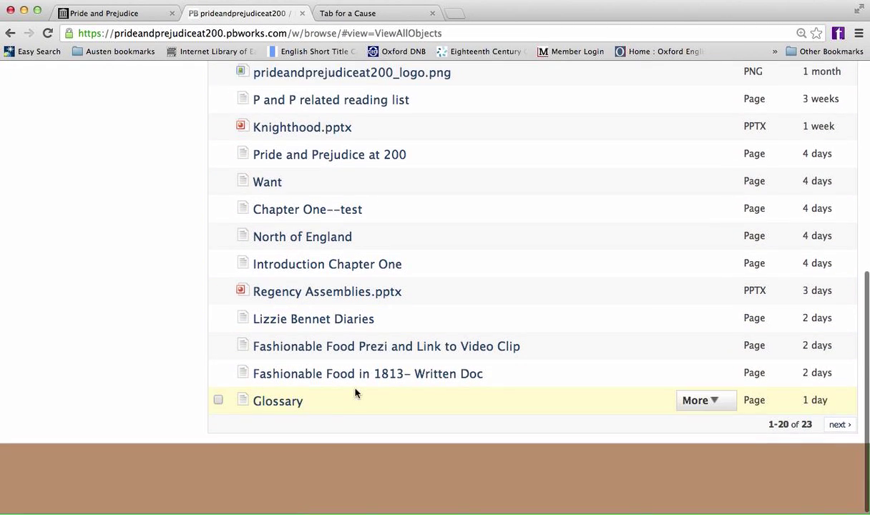
scroll(355, 393, "up", 1)
mouse_move(355, 394)
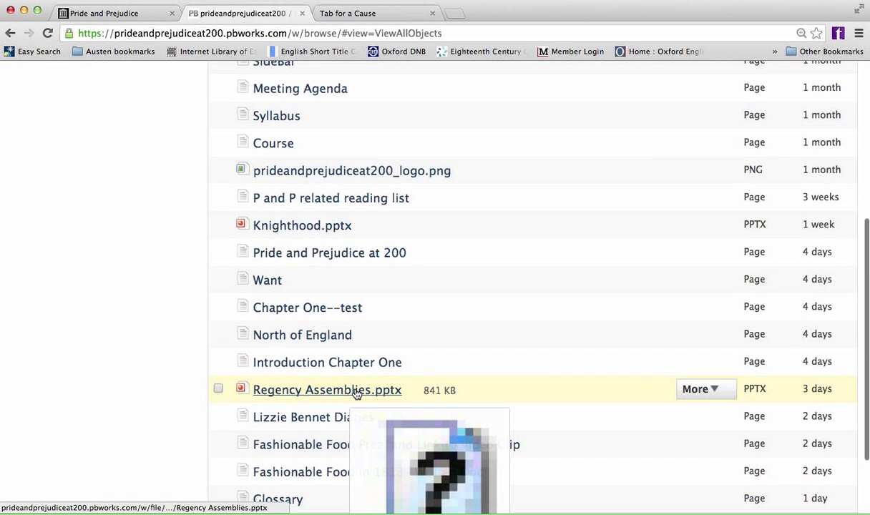
scroll(355, 393, "up", 3)
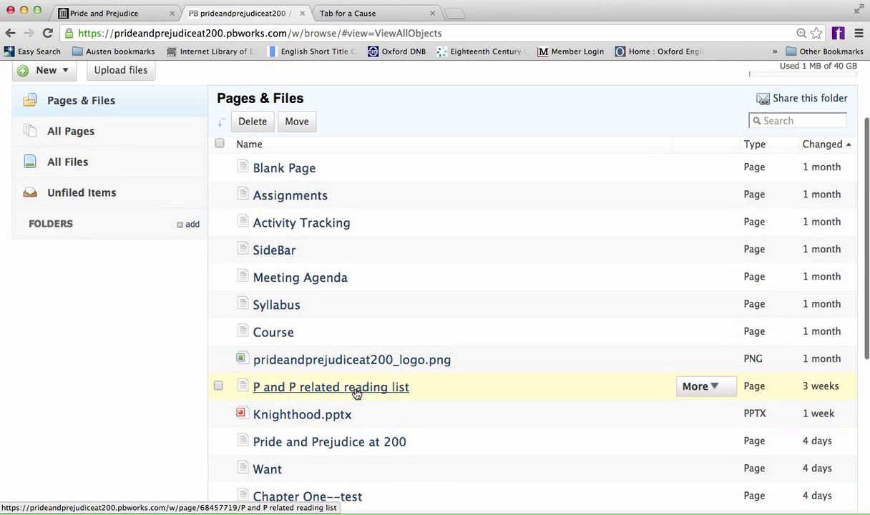
scroll(355, 393, "down", 4)
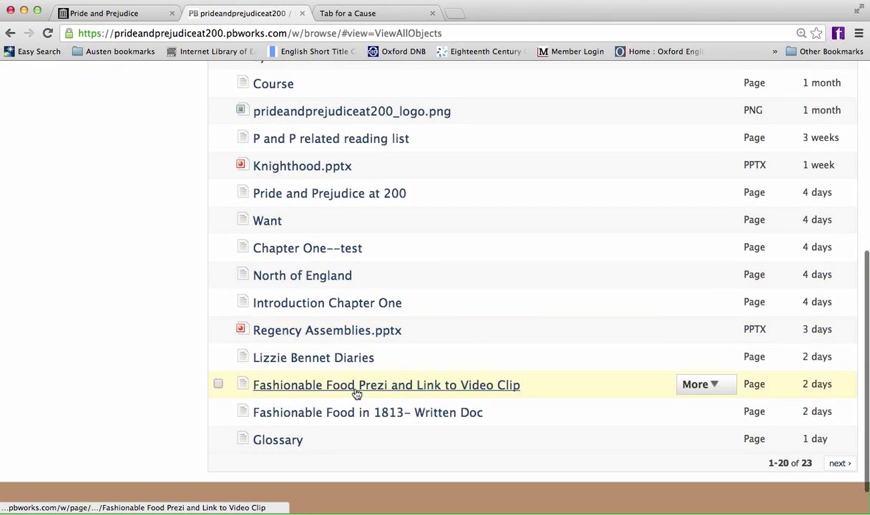
scroll(355, 393, "down", 1)
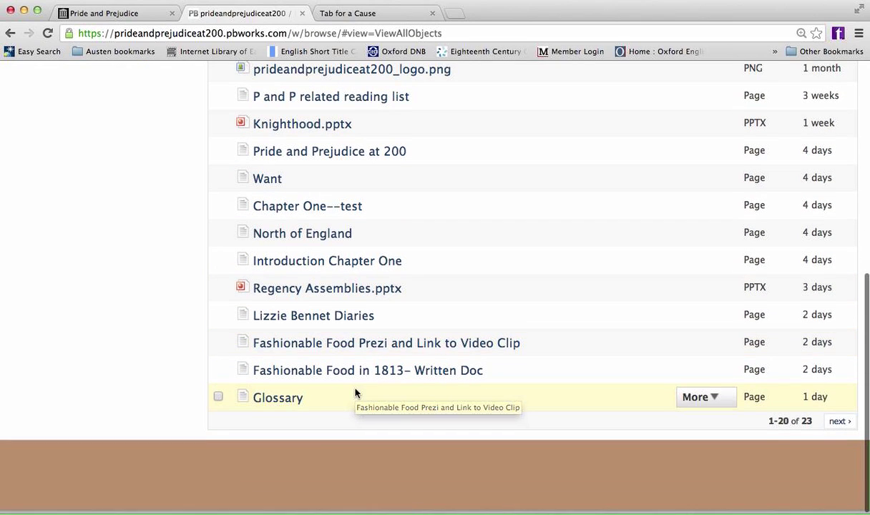
left_click(837, 426)
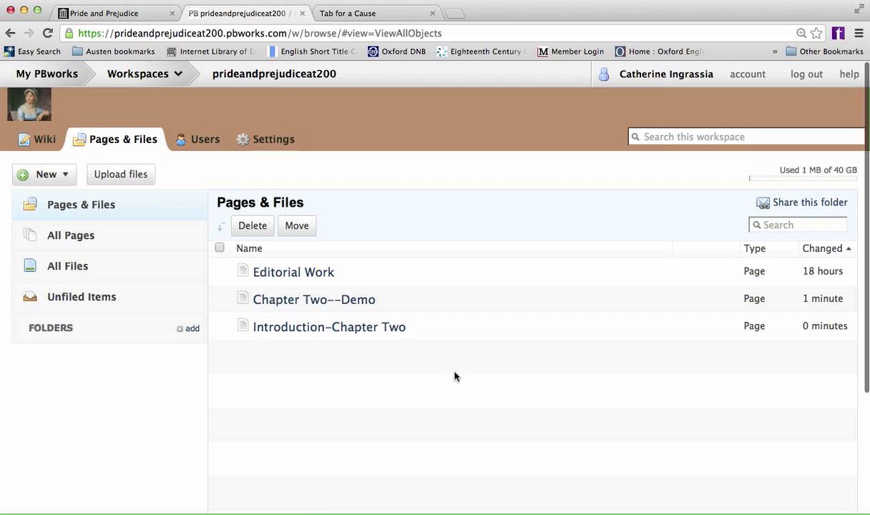
left_click(342, 301)
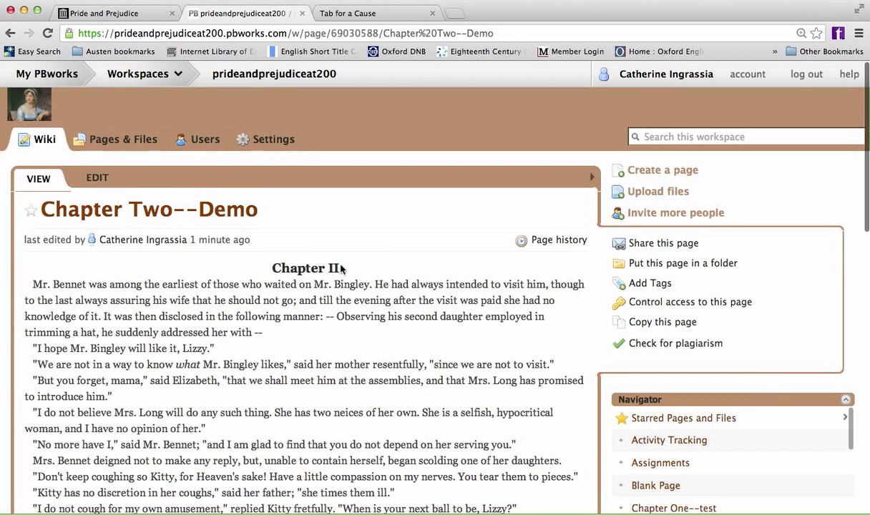
left_click(103, 176)
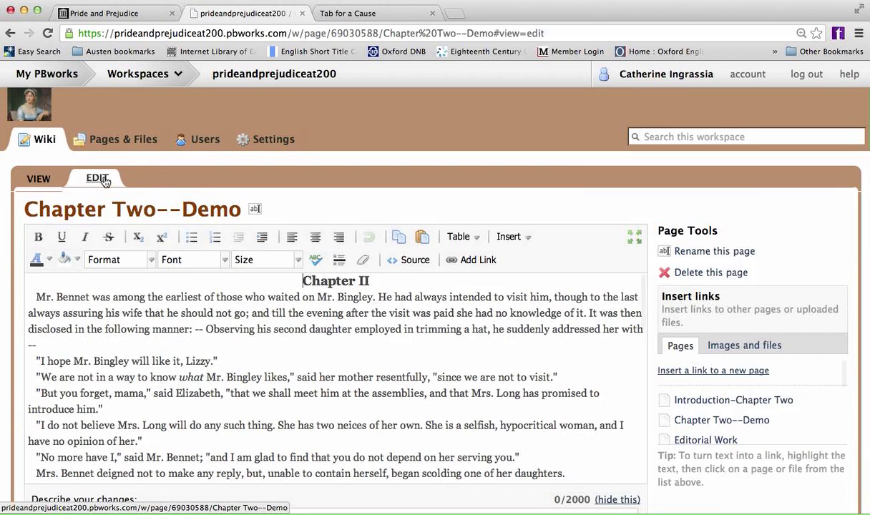
Link the "Chapter II" heading to the Introduction-Chapter Two page
left_click_drag(371, 279, 302, 281)
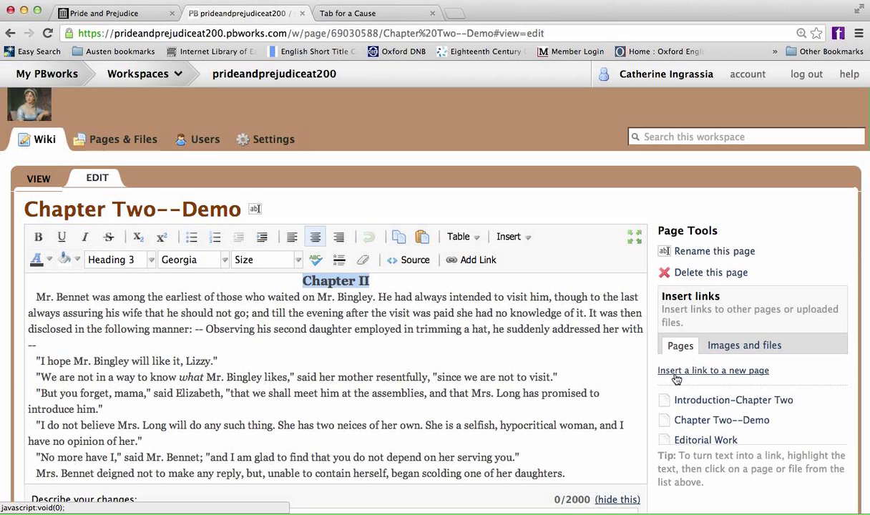
left_click(697, 377)
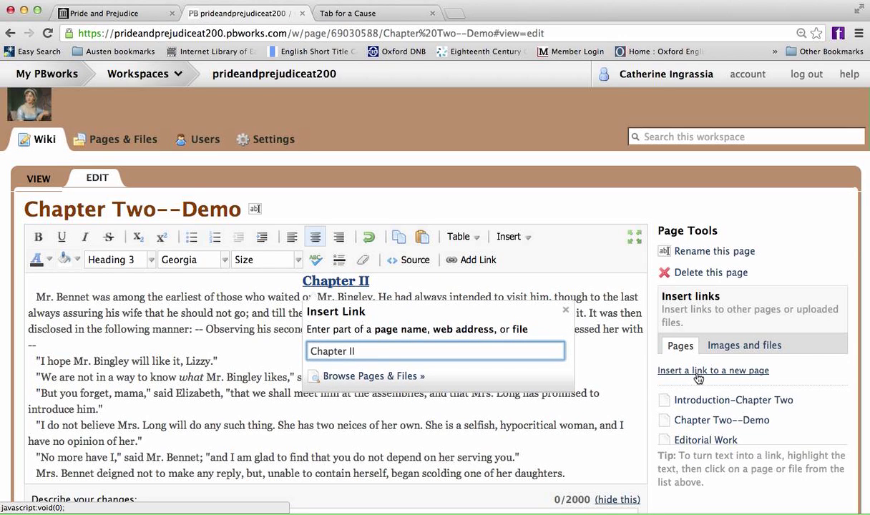
key("BackSpace")
key("BackSpace")
type("Introuc")
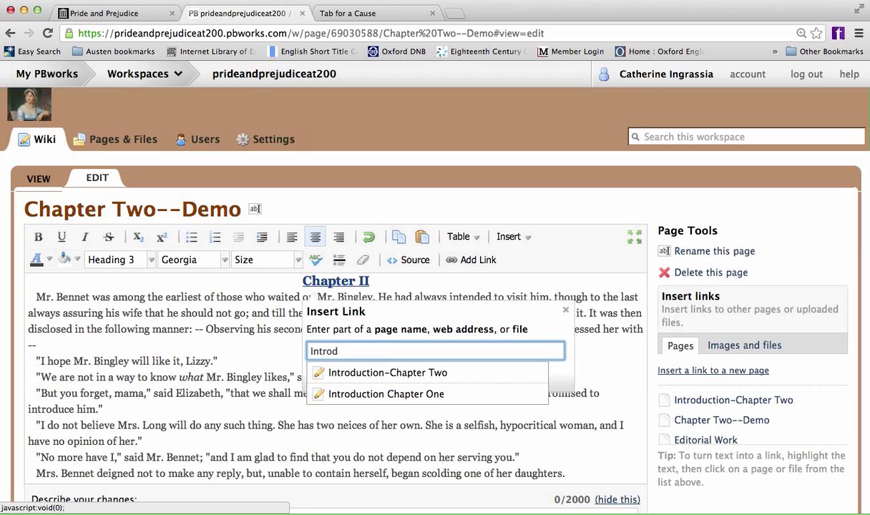
left_click(416, 372)
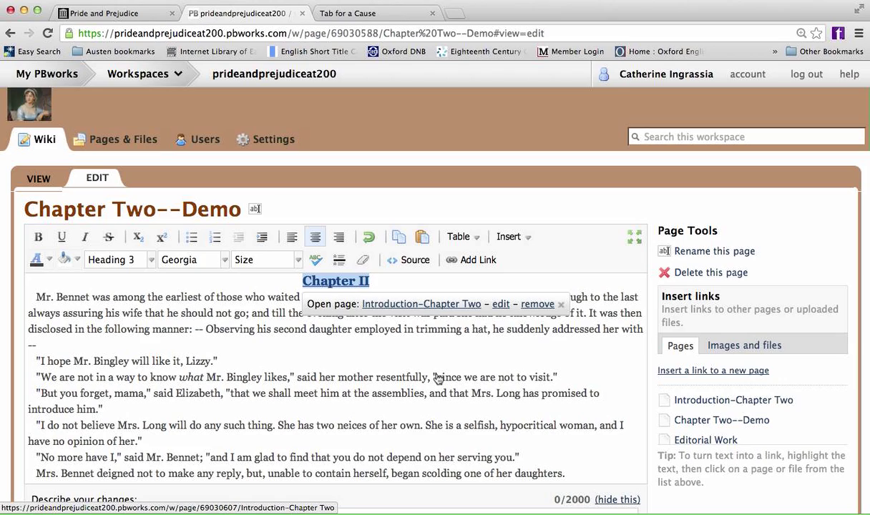
left_click(440, 358)
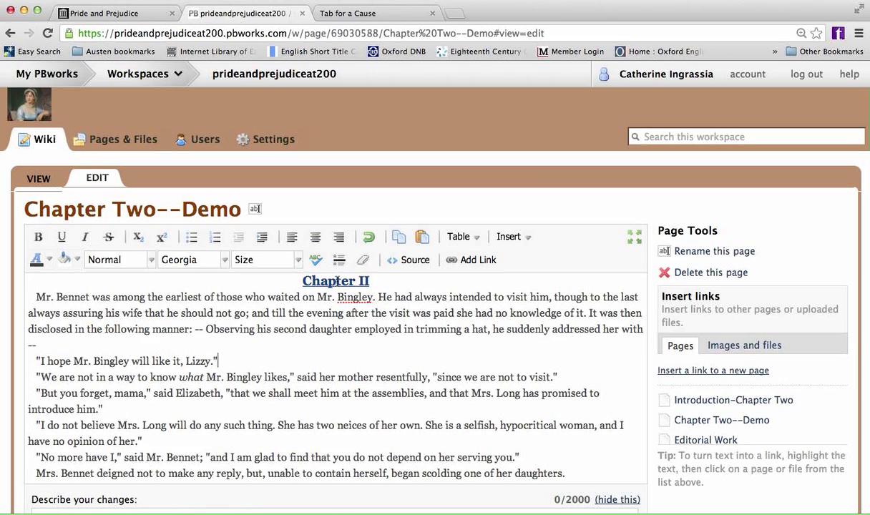
Save the Chapter Two--Demo page with its linked heading, look over the text and leave editing mode
scroll(292, 395, "down", 10)
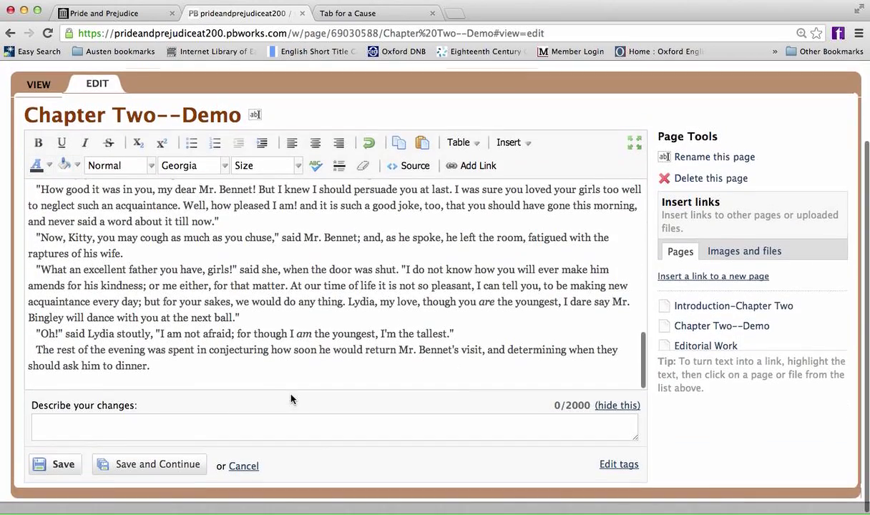
left_click(176, 464)
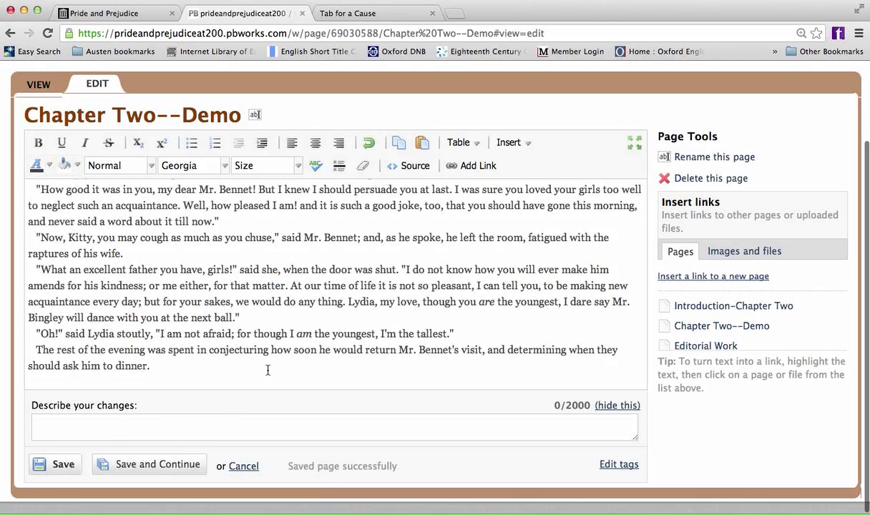
scroll(302, 272, "up", 15)
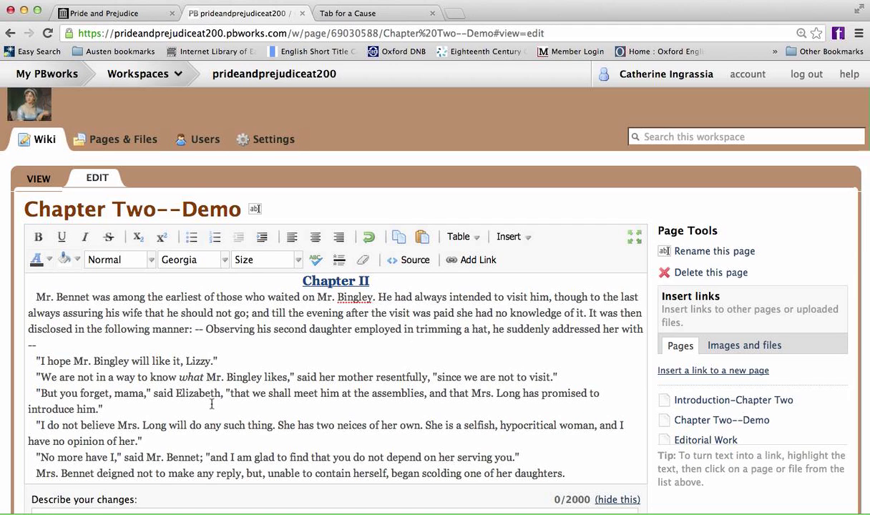
scroll(212, 404, "down", 15)
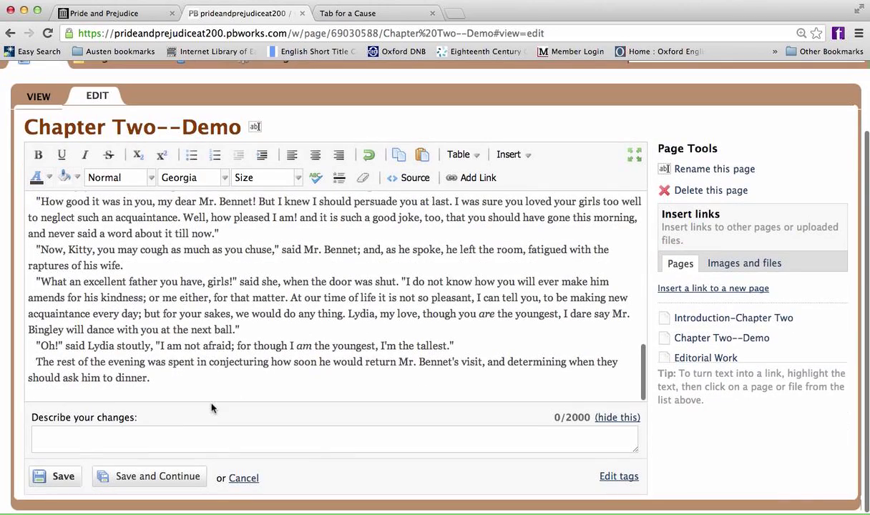
left_click(58, 475)
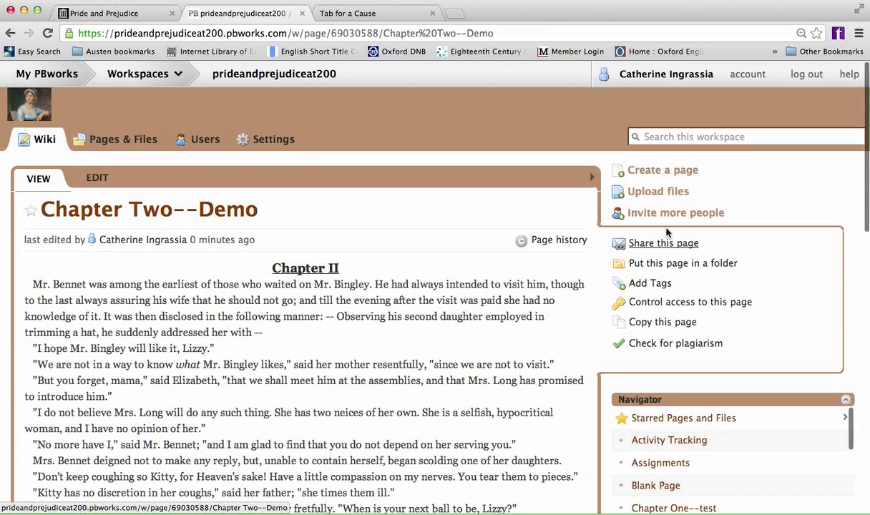
Create a blank wiki page with default security, correcting its name to "Trimming a hat"
left_click(692, 178)
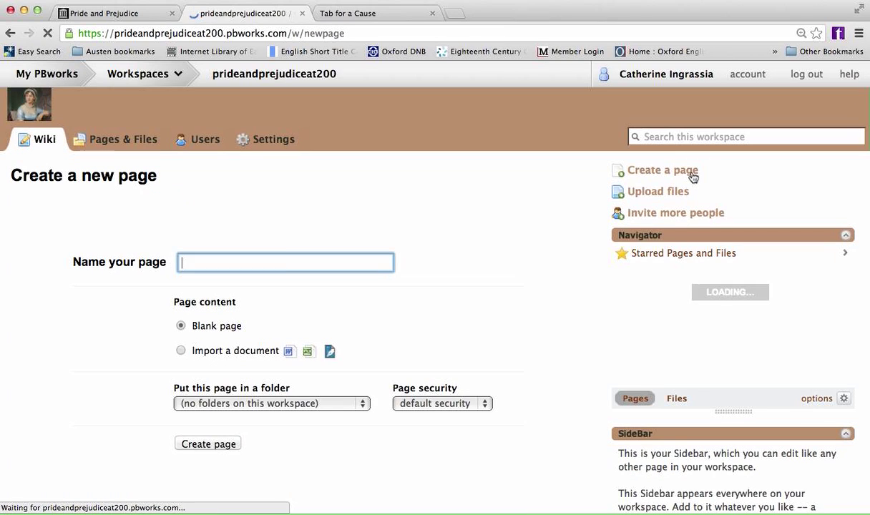
type("Trimming a hate")
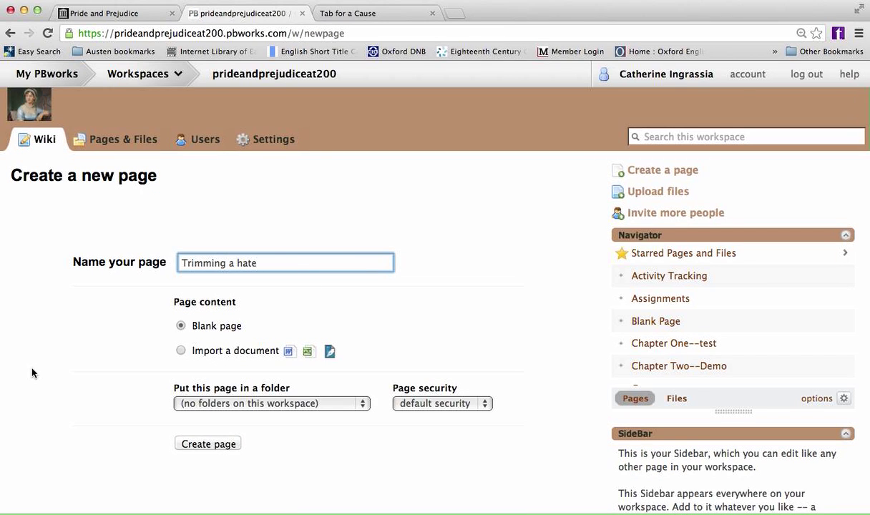
left_click(207, 444)
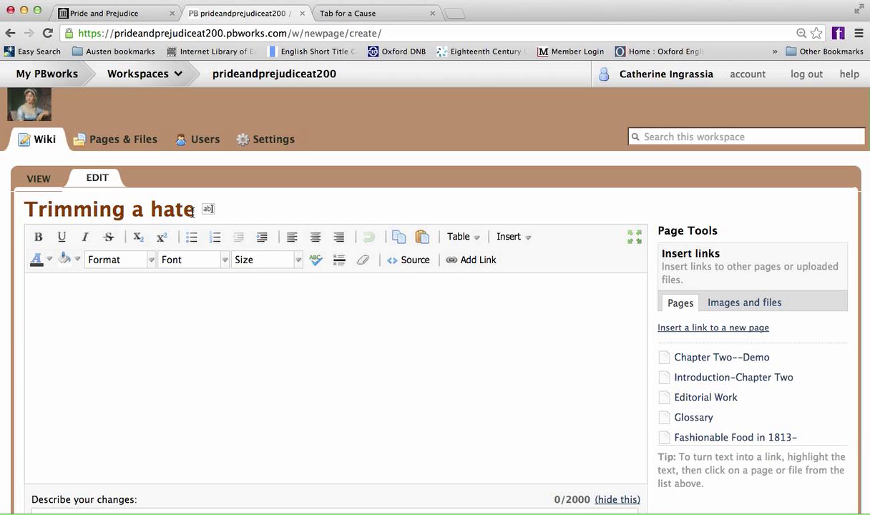
left_click(188, 210)
key("BackSpace")
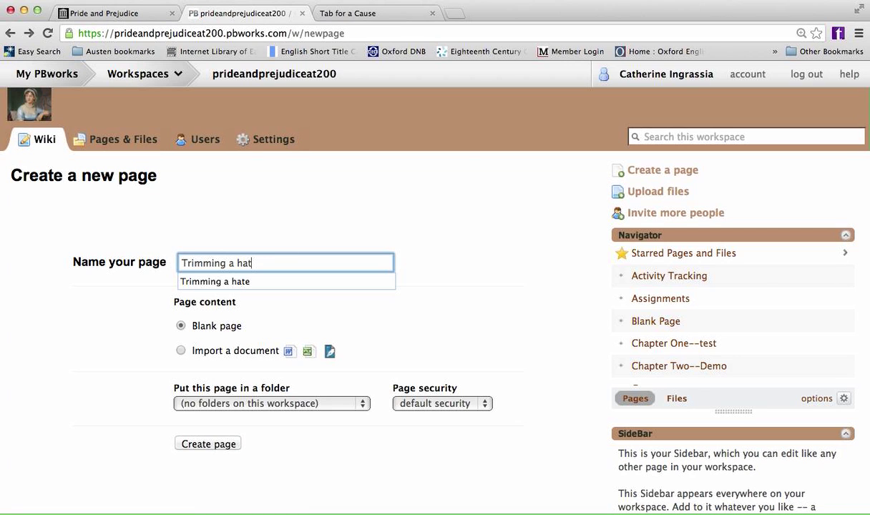
left_click(228, 444)
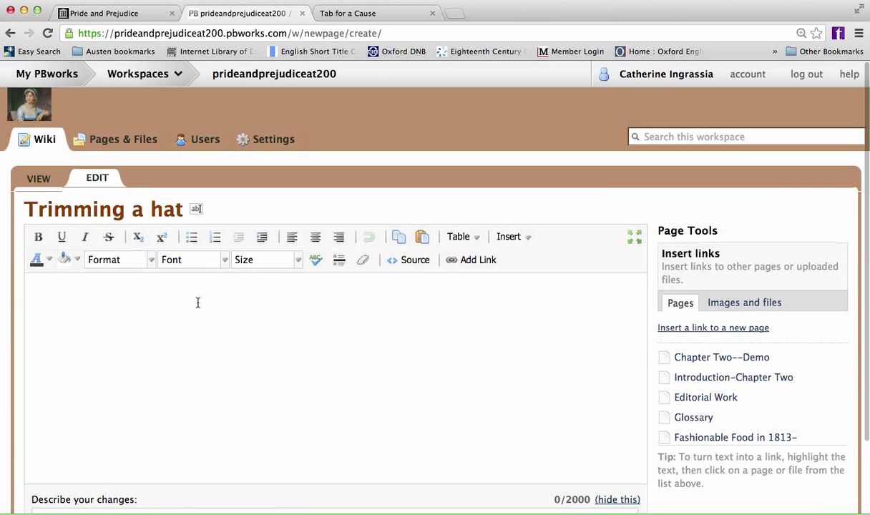
Enter the text "trimming a hat means" on the Trimming a hat page and save it
type("trimmi")
key("BackSpace")
key("BackSpace")
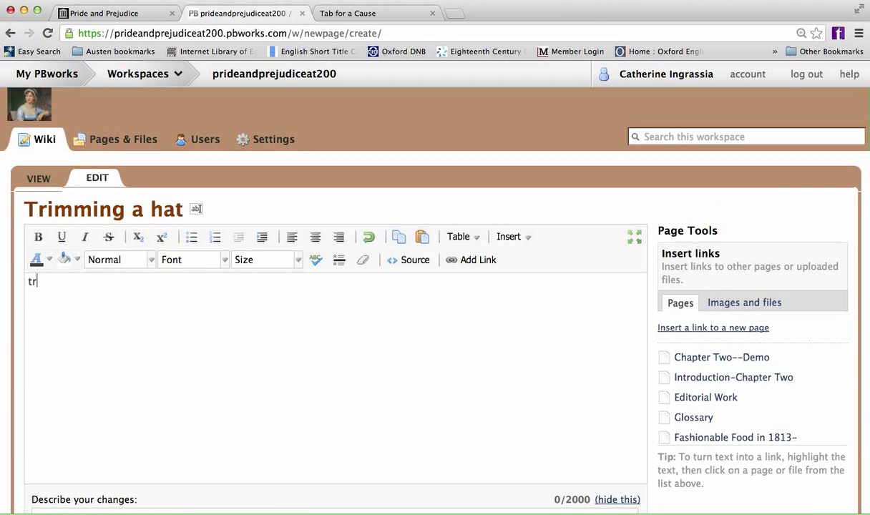
type("imming a hate m")
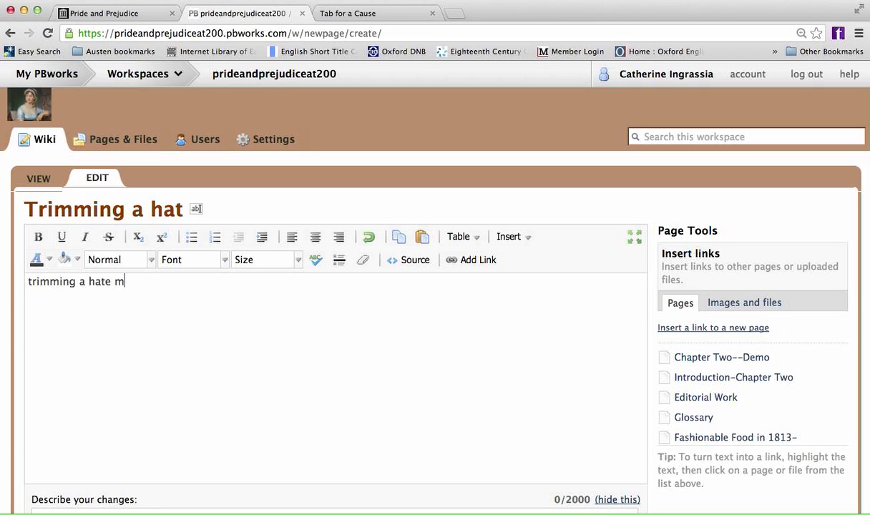
key("BackSpace")
key("BackSpace")
key("BackSpace")
type("mean")
scroll(214, 359, "down", 3)
left_click(61, 476)
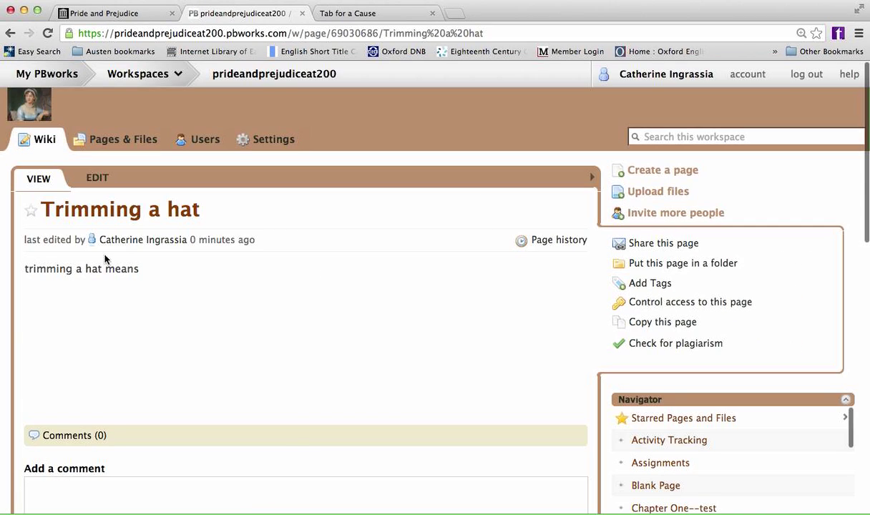
Open the Chapter Two--Demo page from the workspace's list of pages and files for editing
left_click(102, 141)
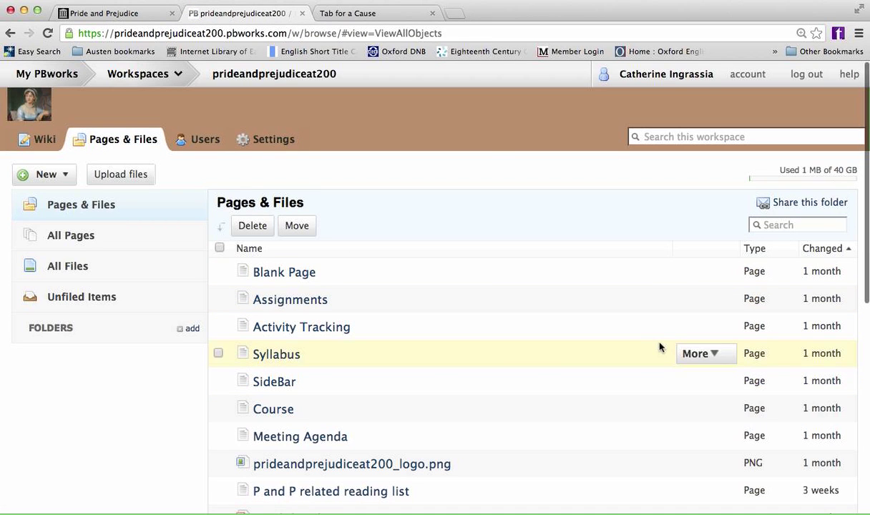
scroll(660, 350, "down", 10)
left_click(836, 425)
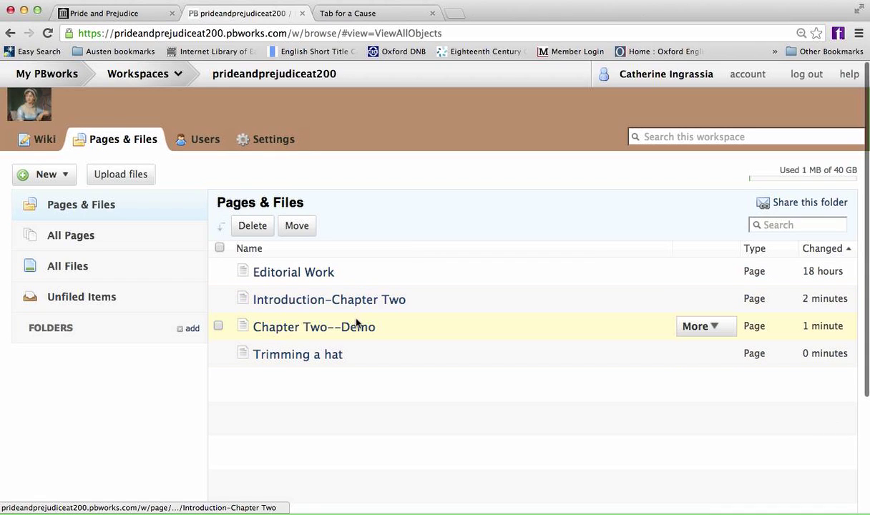
left_click(354, 326)
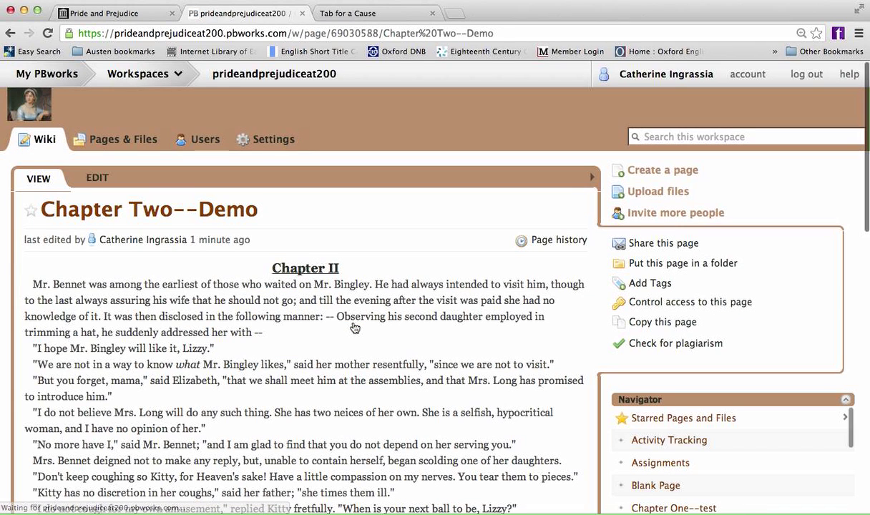
left_click(106, 183)
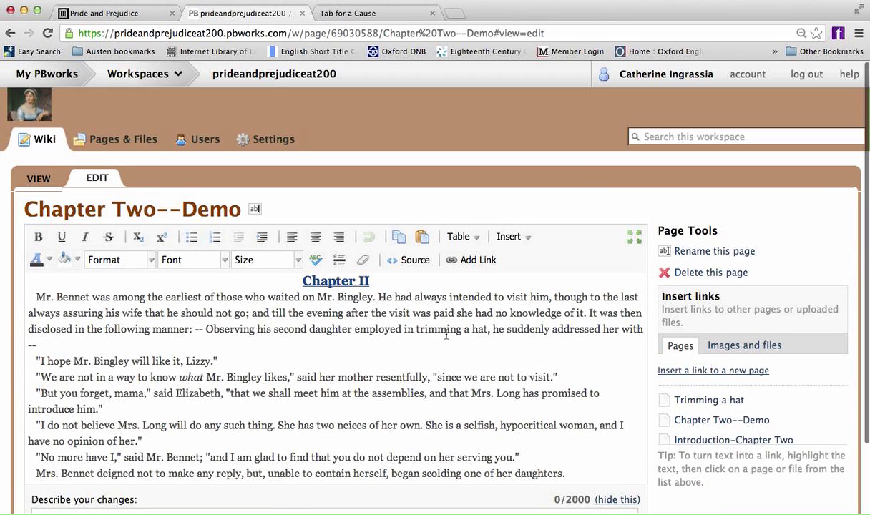
Link the phrase "trimming a hat" in the first paragraph to the Trimming a hat page and save the chapter
left_click_drag(416, 330, 488, 332)
left_click(669, 370)
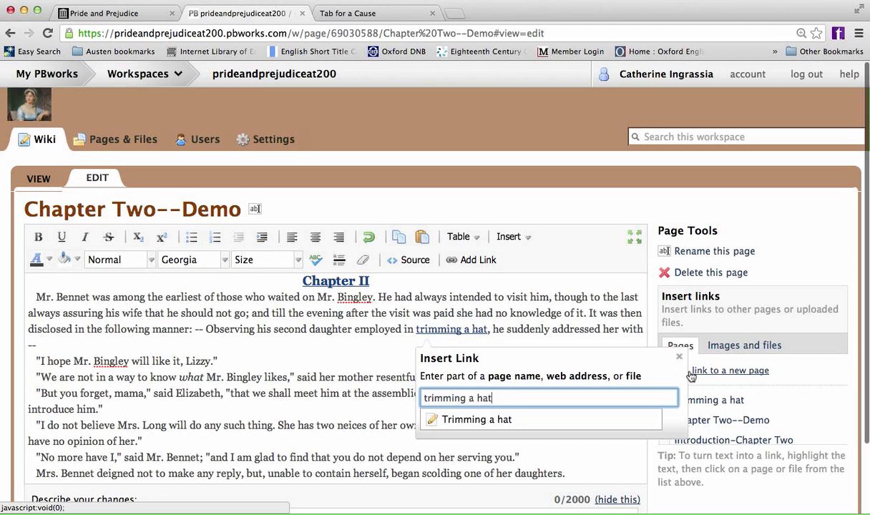
left_click(544, 417)
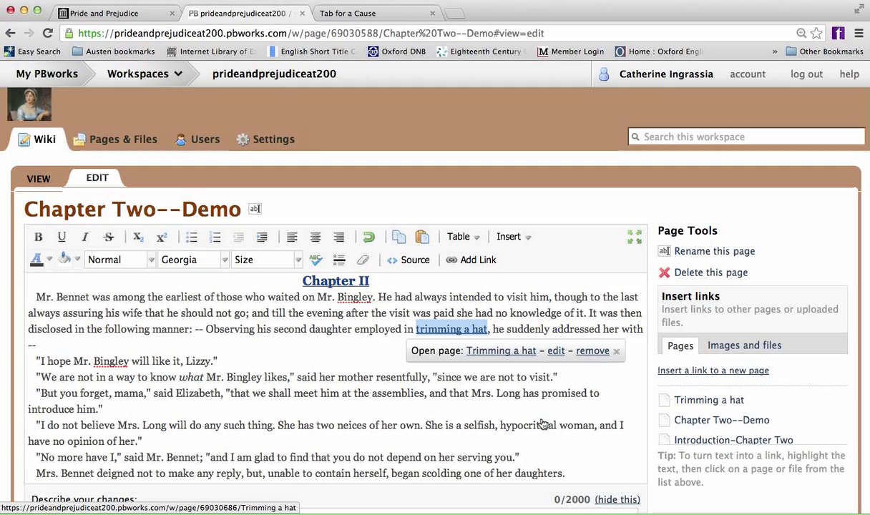
left_click(543, 424)
scroll(543, 422, "down", 10)
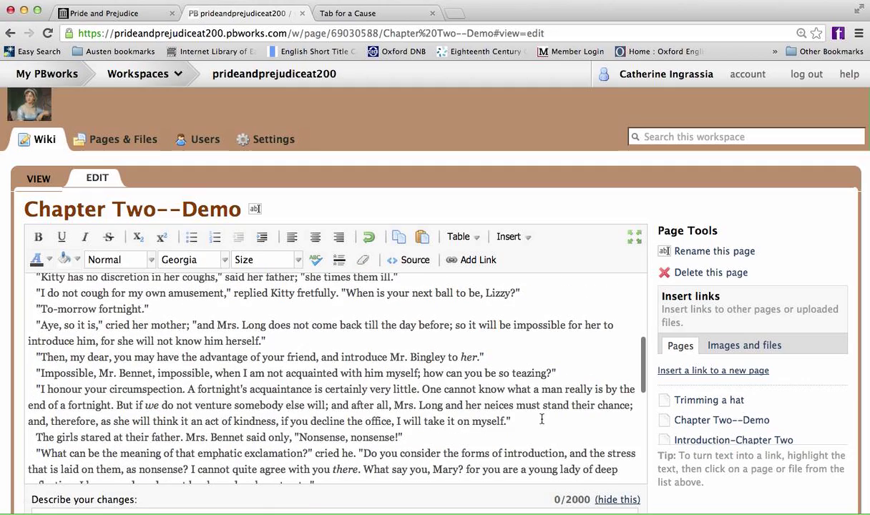
scroll(547, 418, "down", 6)
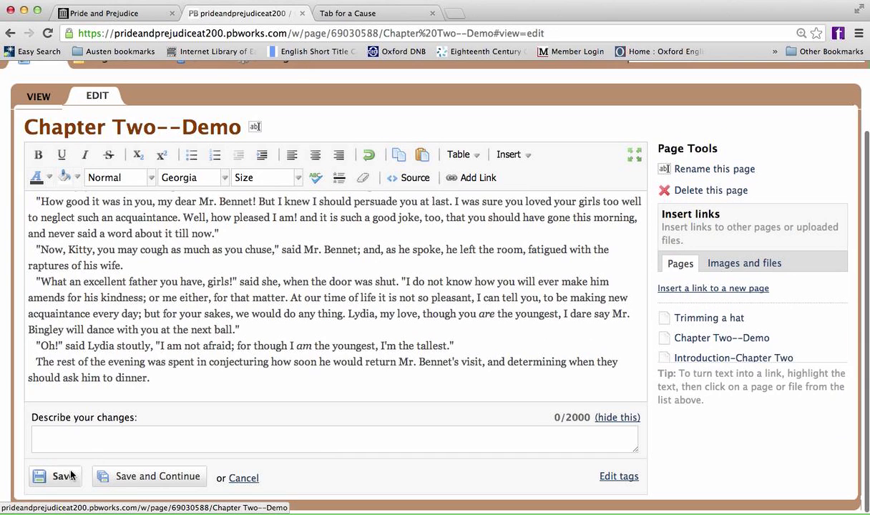
left_click(64, 476)
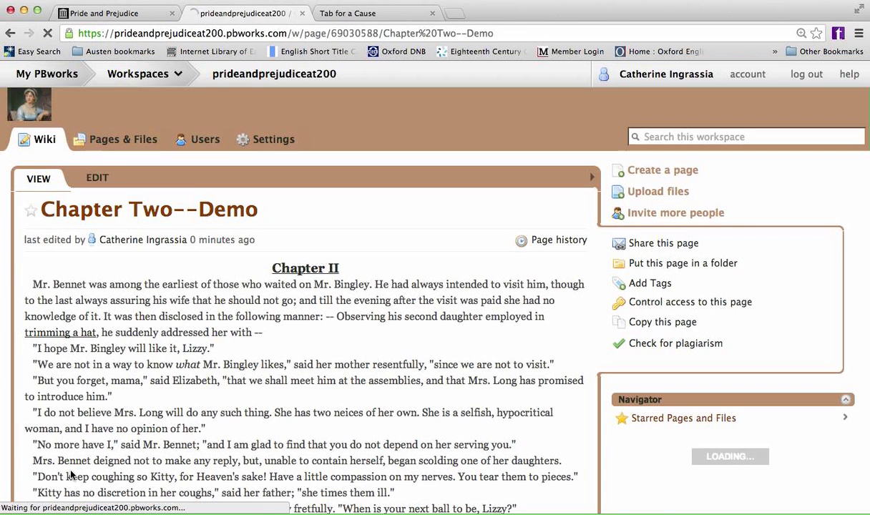
Test the "Chapter II" and "trimming a hat" links by viewing each target page and returning to the chapter
left_click(281, 260)
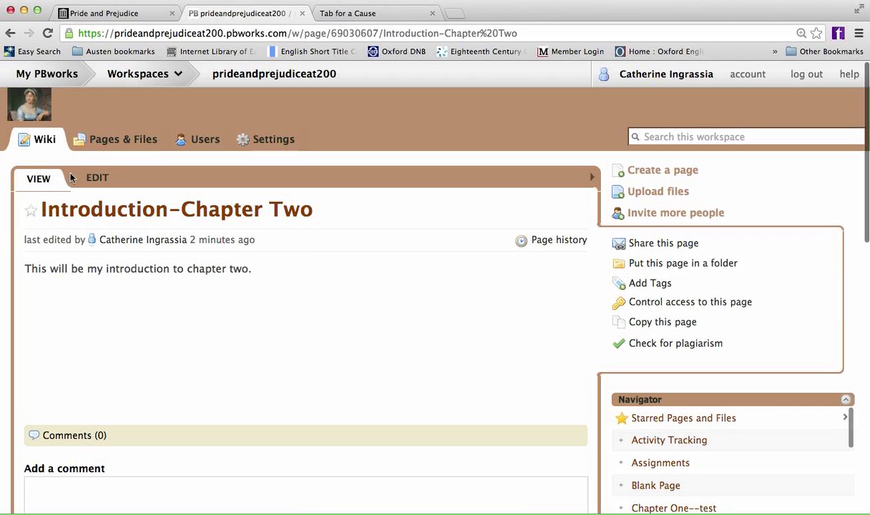
left_click(13, 33)
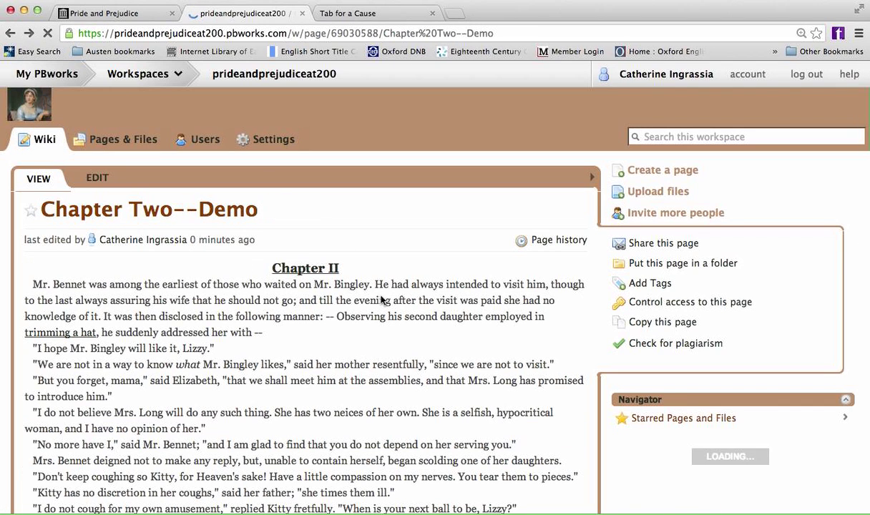
left_click(63, 333)
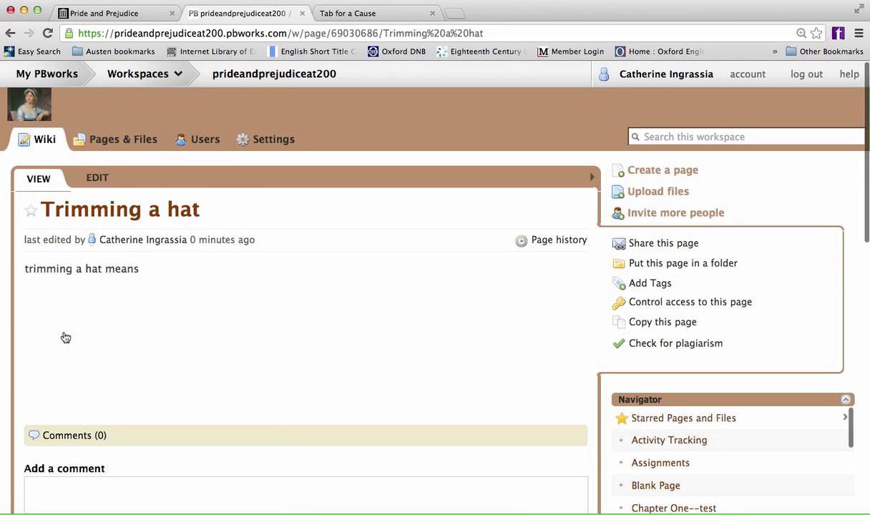
left_click(10, 33)
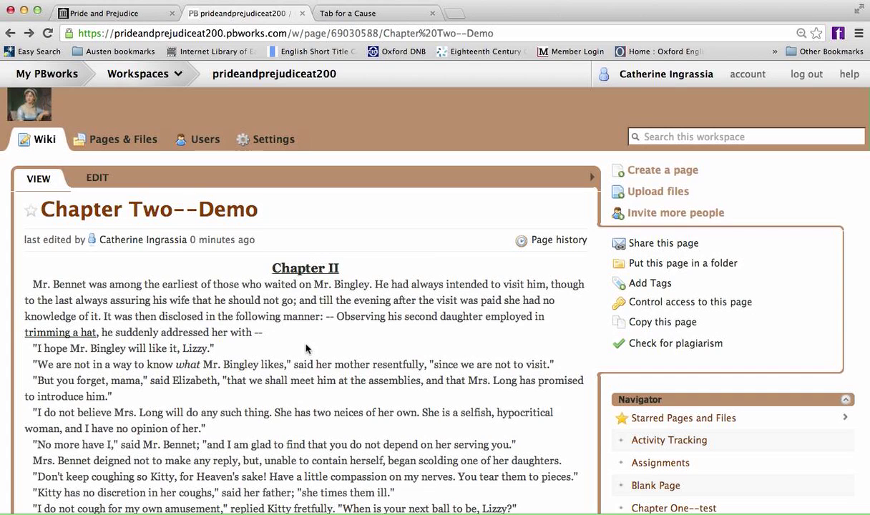
Look through both pages of the workspace's file listing and return to the Chapter Two--Demo page
left_click(123, 141)
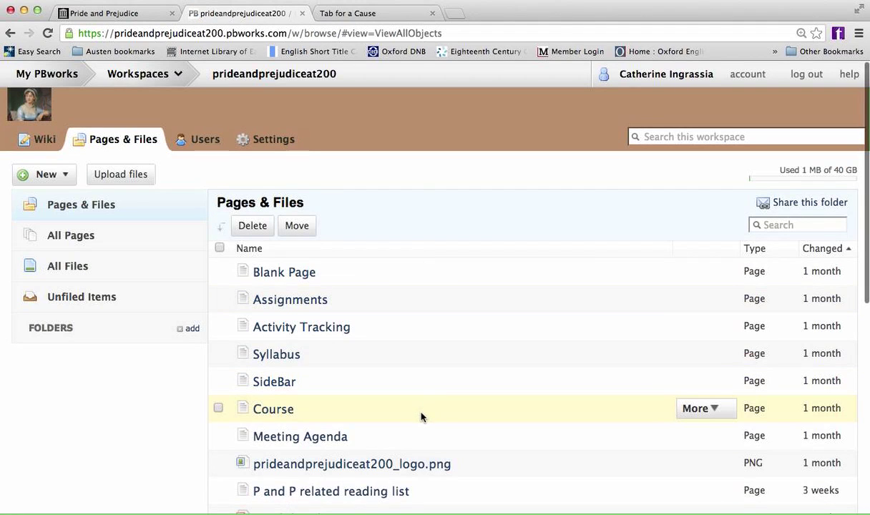
scroll(422, 416, "down", 3)
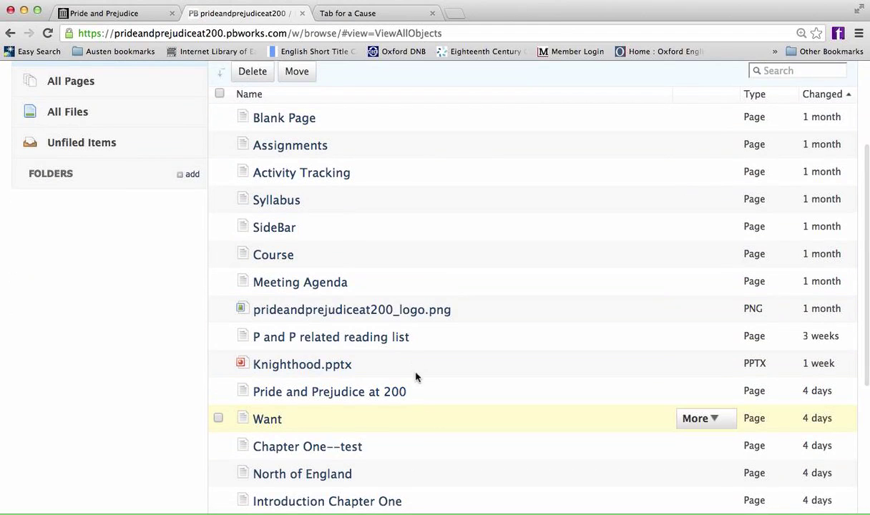
scroll(415, 390, "down", 3)
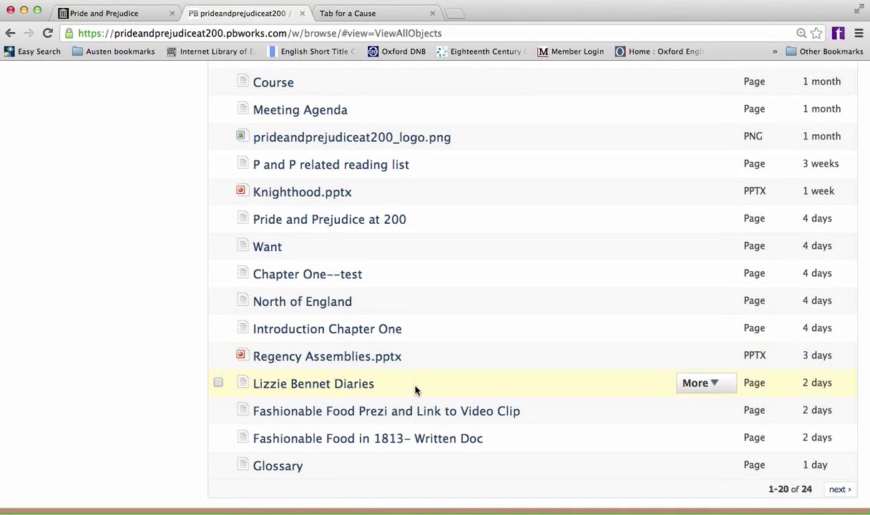
scroll(415, 390, "down", 2)
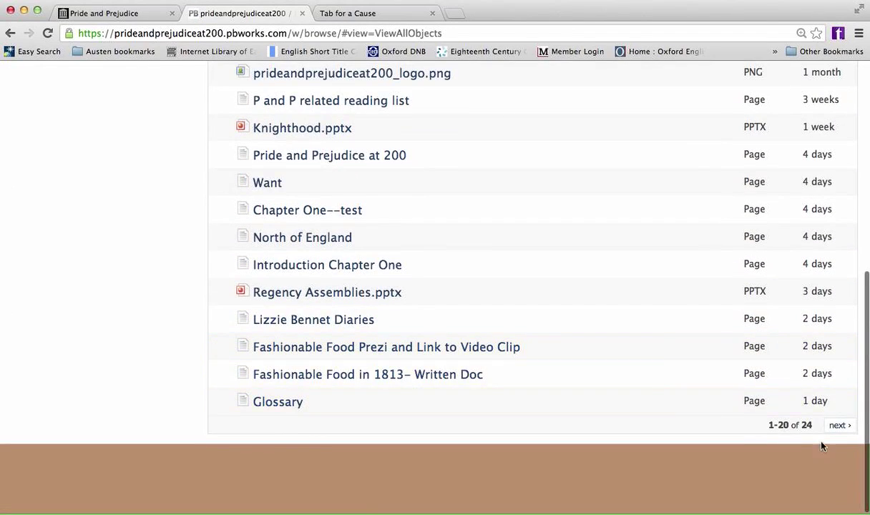
left_click(837, 427)
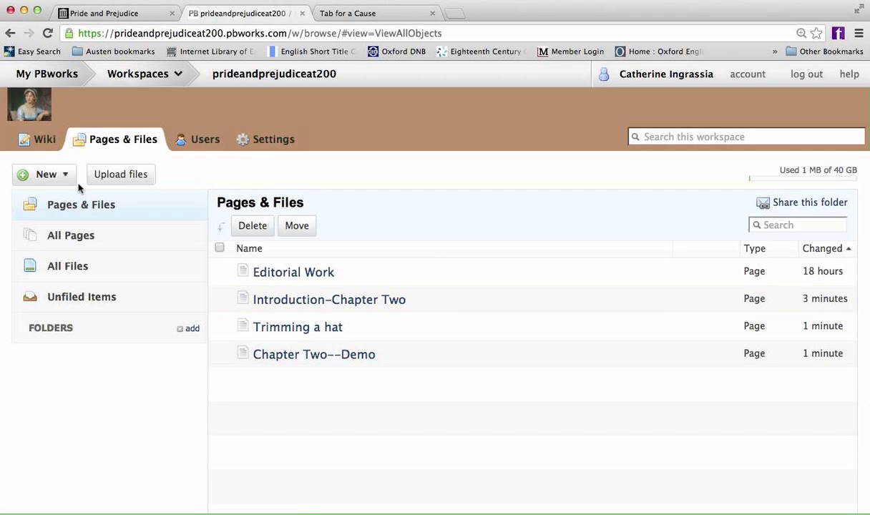
left_click(10, 34)
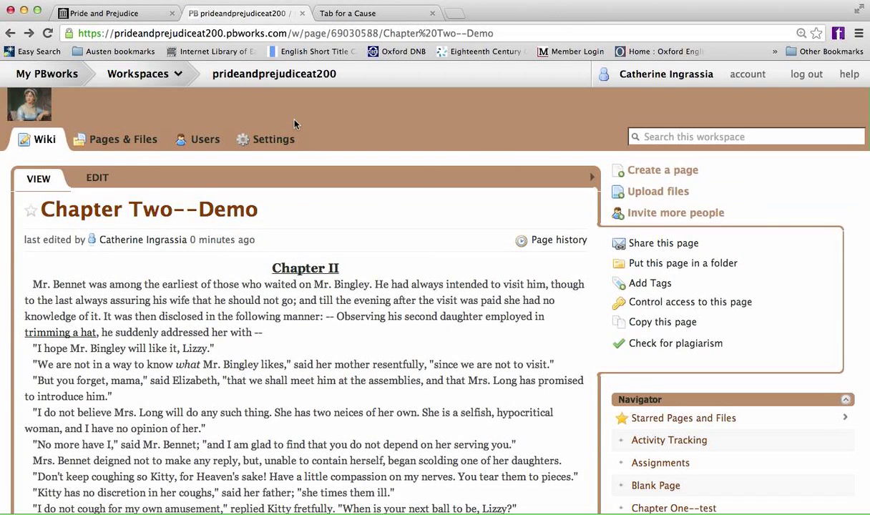
Open the Chapter One--test page from the workspace's list of pages and files
left_click(119, 143)
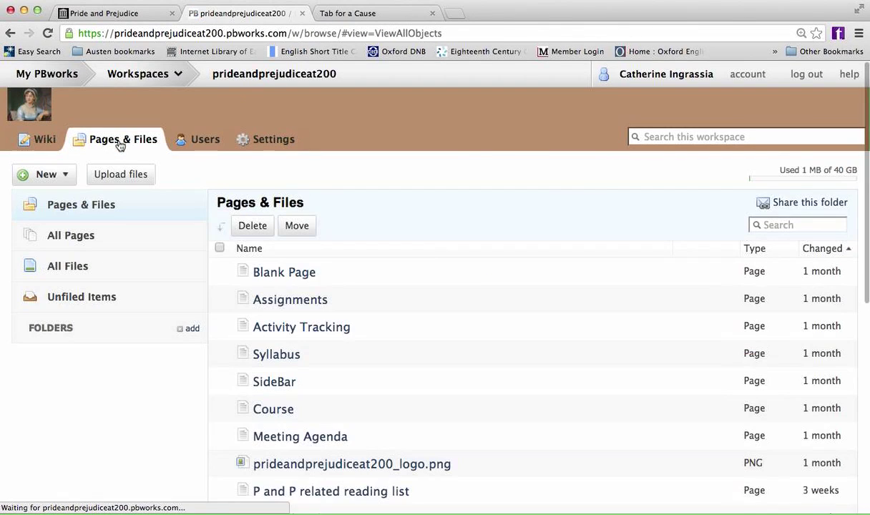
scroll(301, 351, "down", 5)
scroll(303, 353, "down", 2)
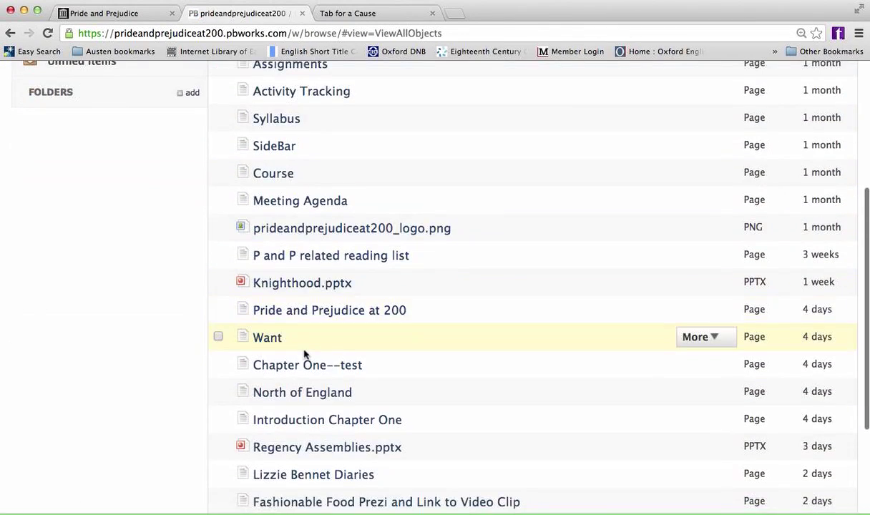
left_click(308, 368)
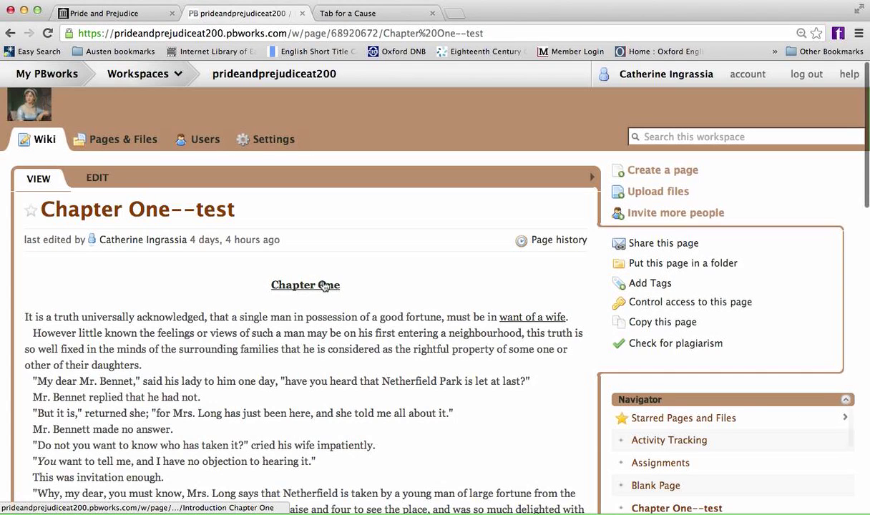
Check the sample chapter's "Chapter One" and "want of a wife" links, returning to the chapter text after each
left_click(324, 285)
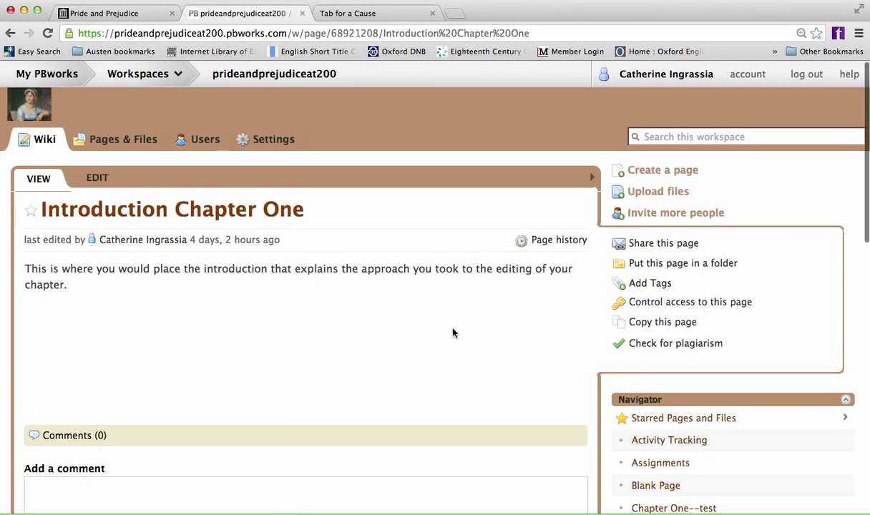
left_click(10, 33)
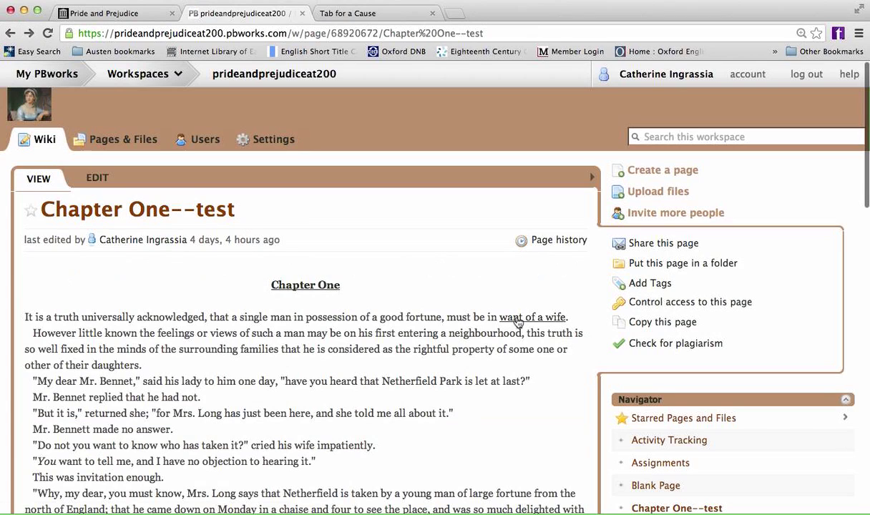
left_click(515, 317)
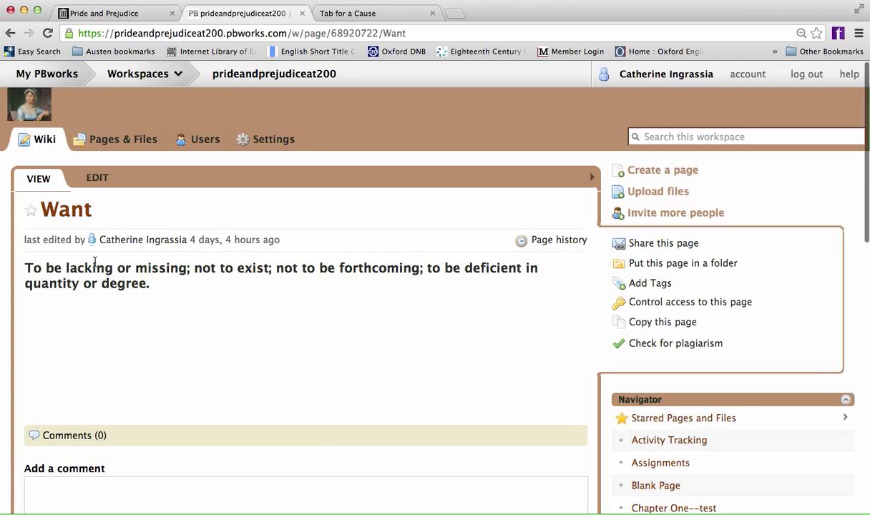
left_click(11, 32)
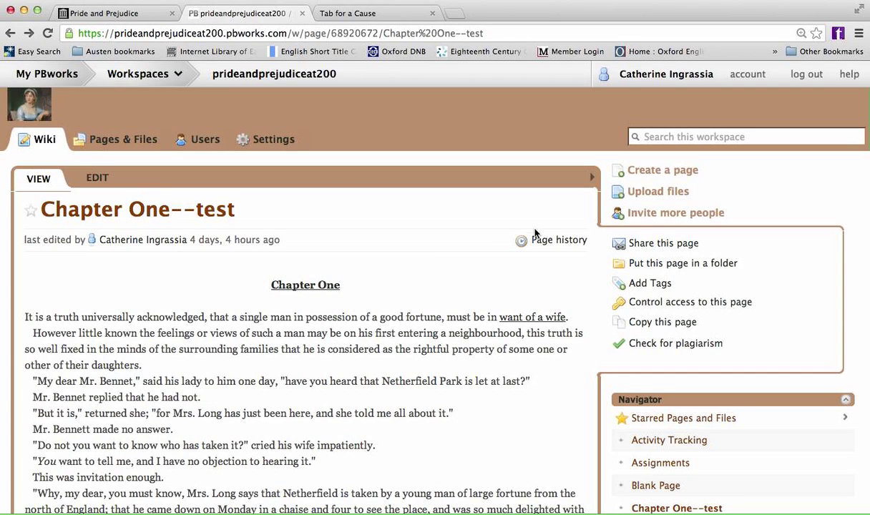
scroll(497, 301, "down", 1)
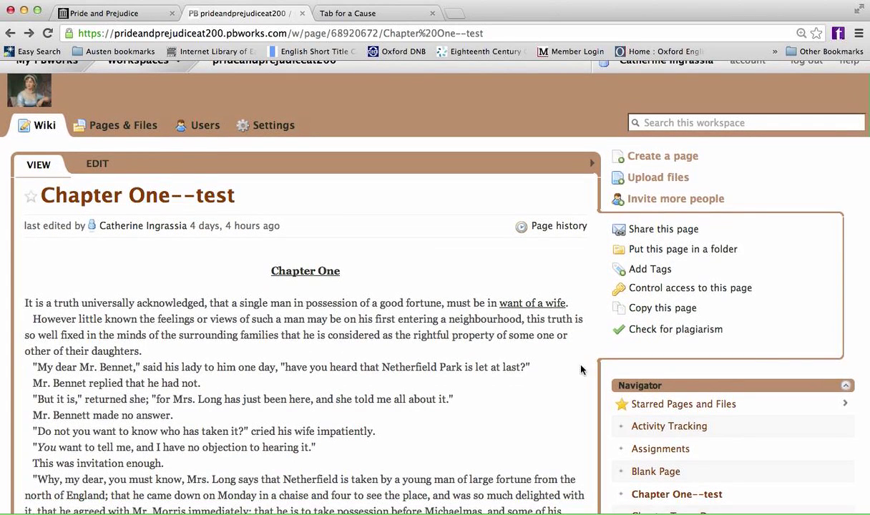